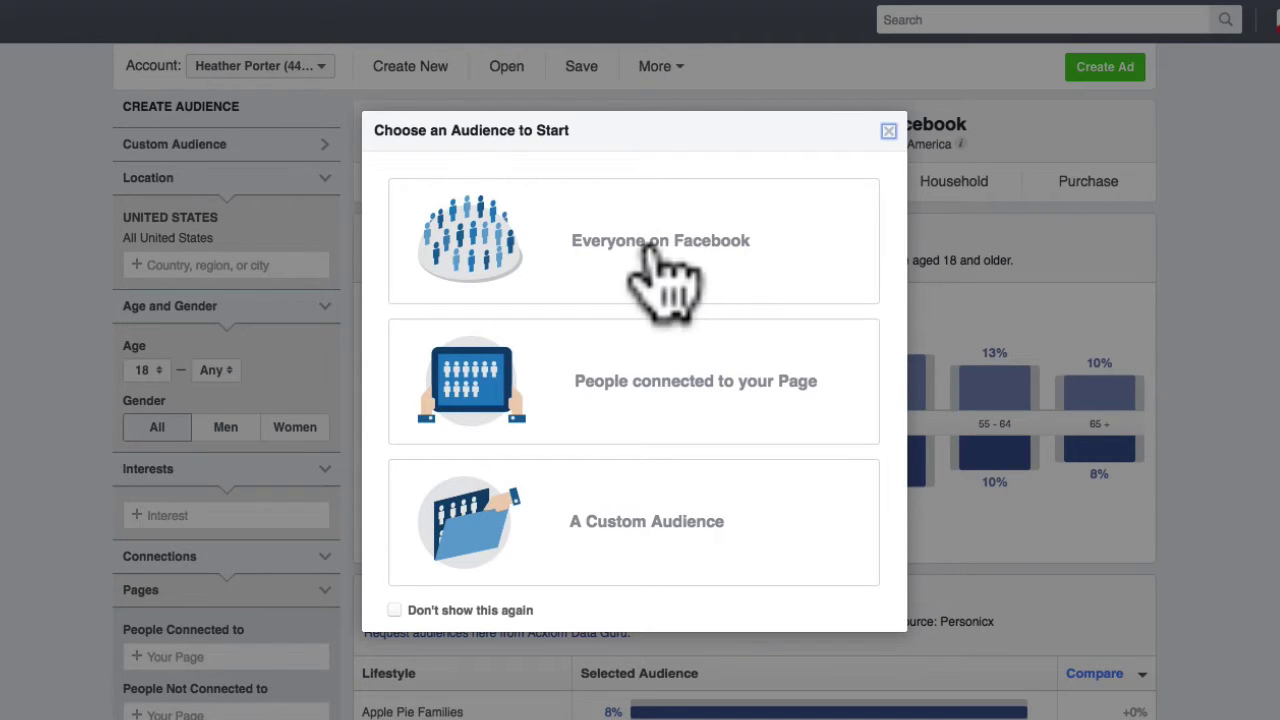
Start the new audience from 'Everyone on Facebook'
left_click(660, 280)
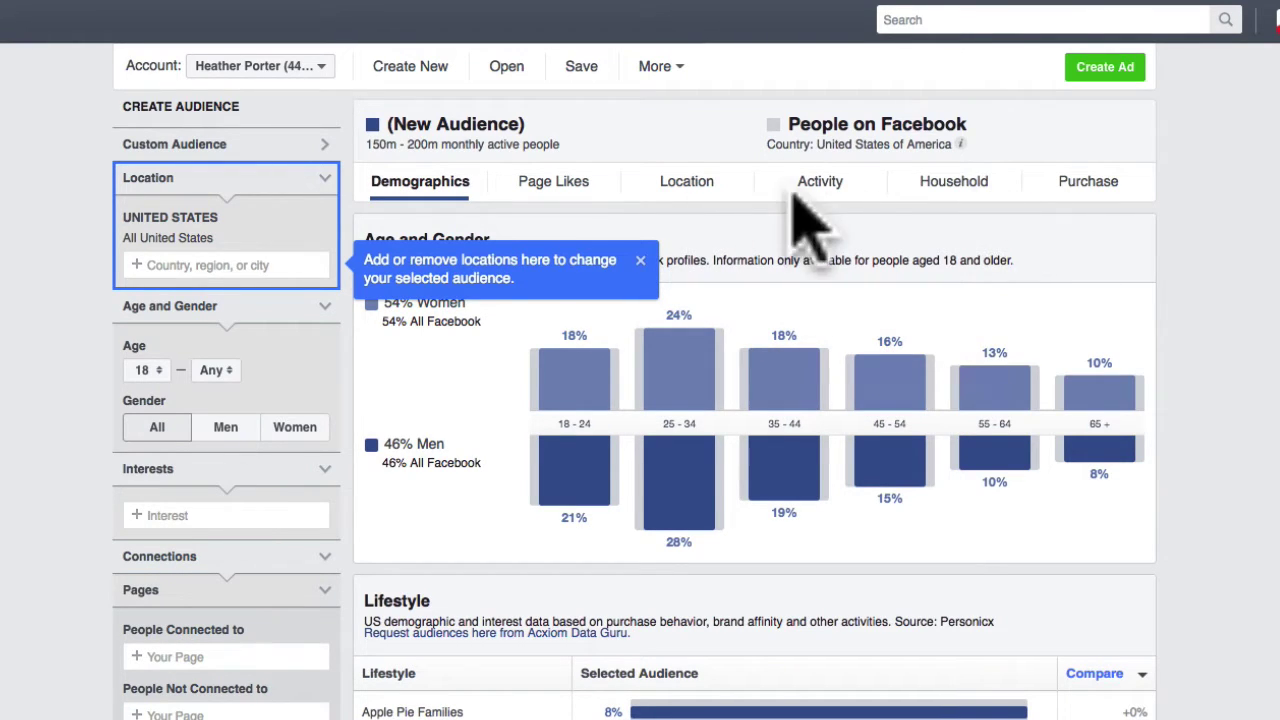
Add Australia (Country) as a second location alongside the United States
left_click(640, 260)
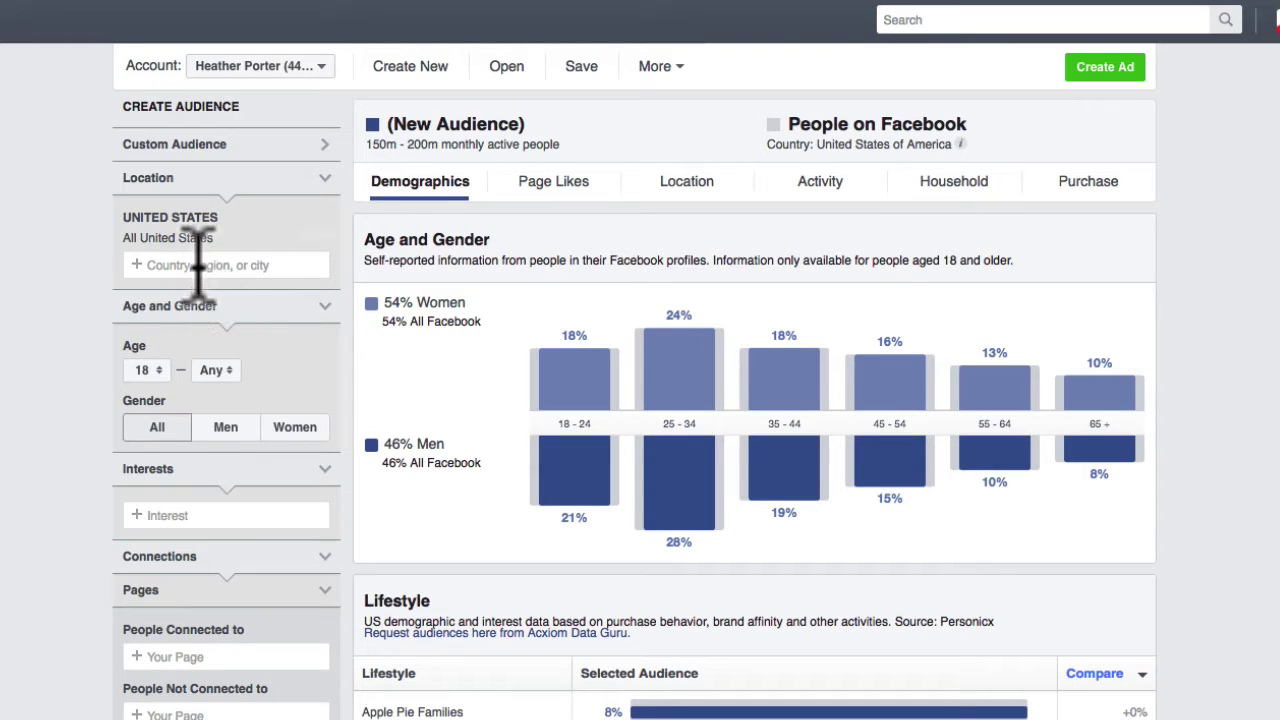
scroll(207, 280, "down", 1)
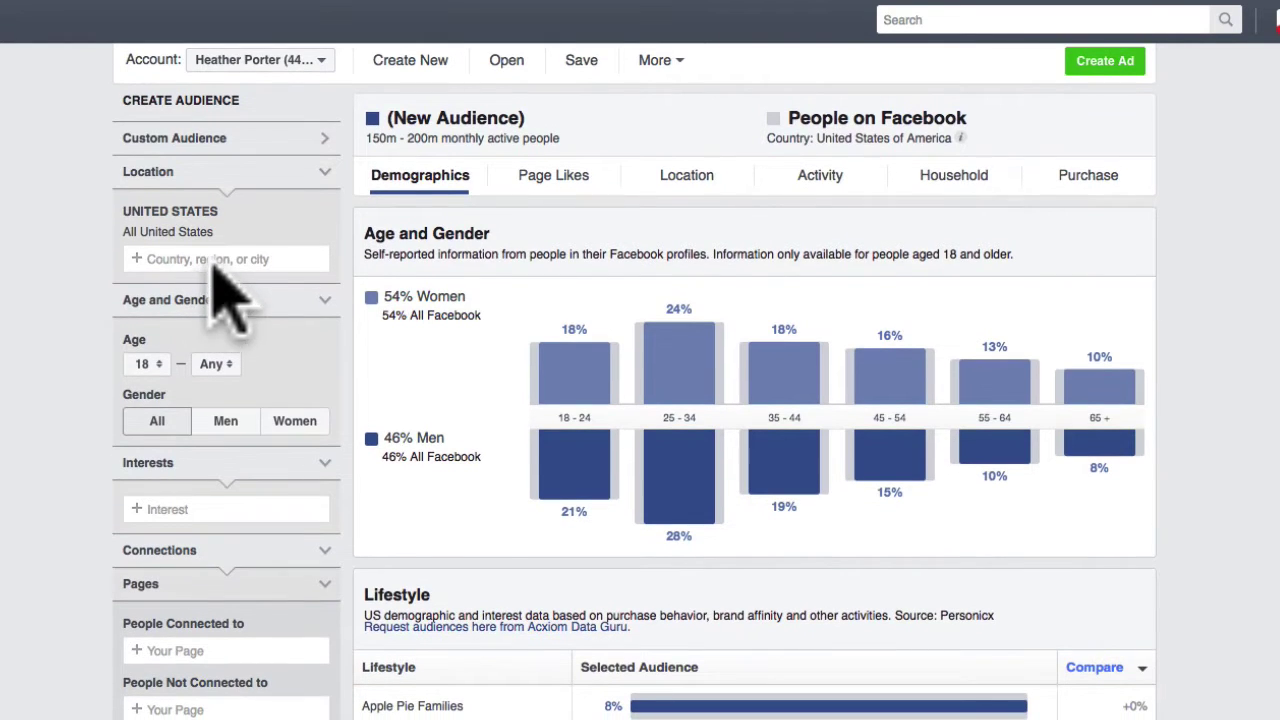
scroll(207, 260, "down", 1)
left_click(207, 252)
scroll(207, 254, "up", 1)
type("austral")
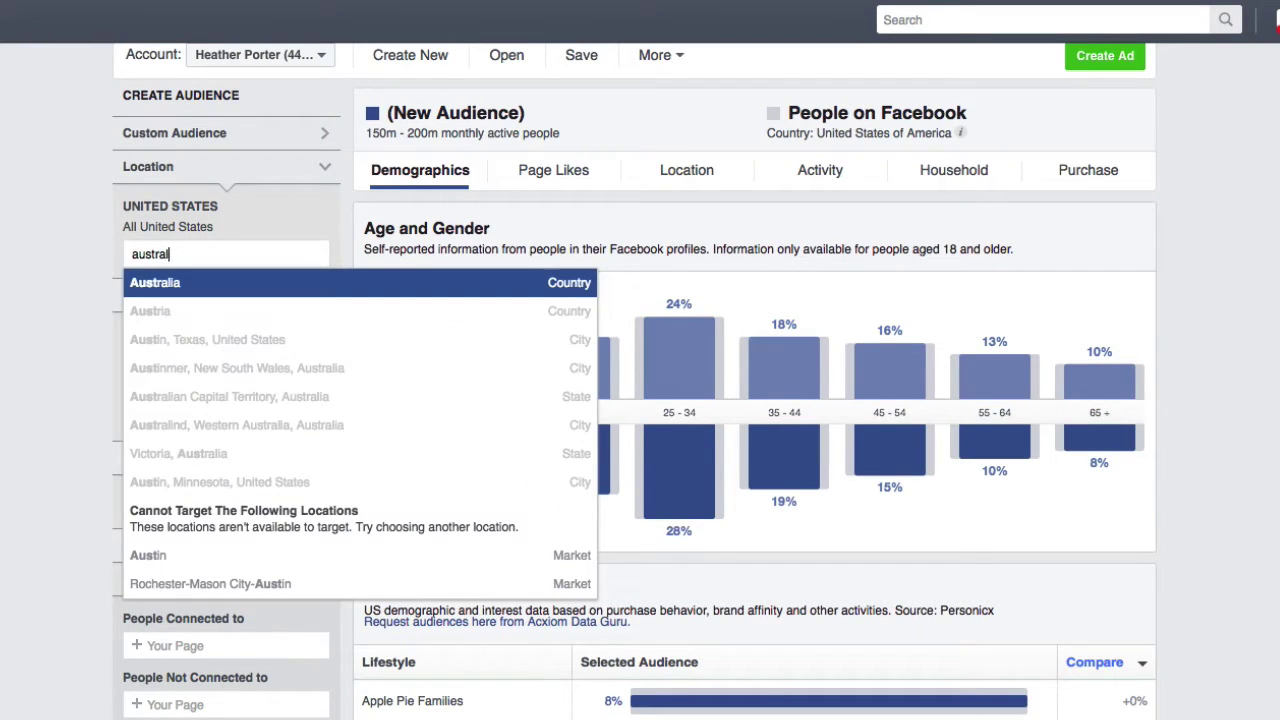
left_click(185, 285)
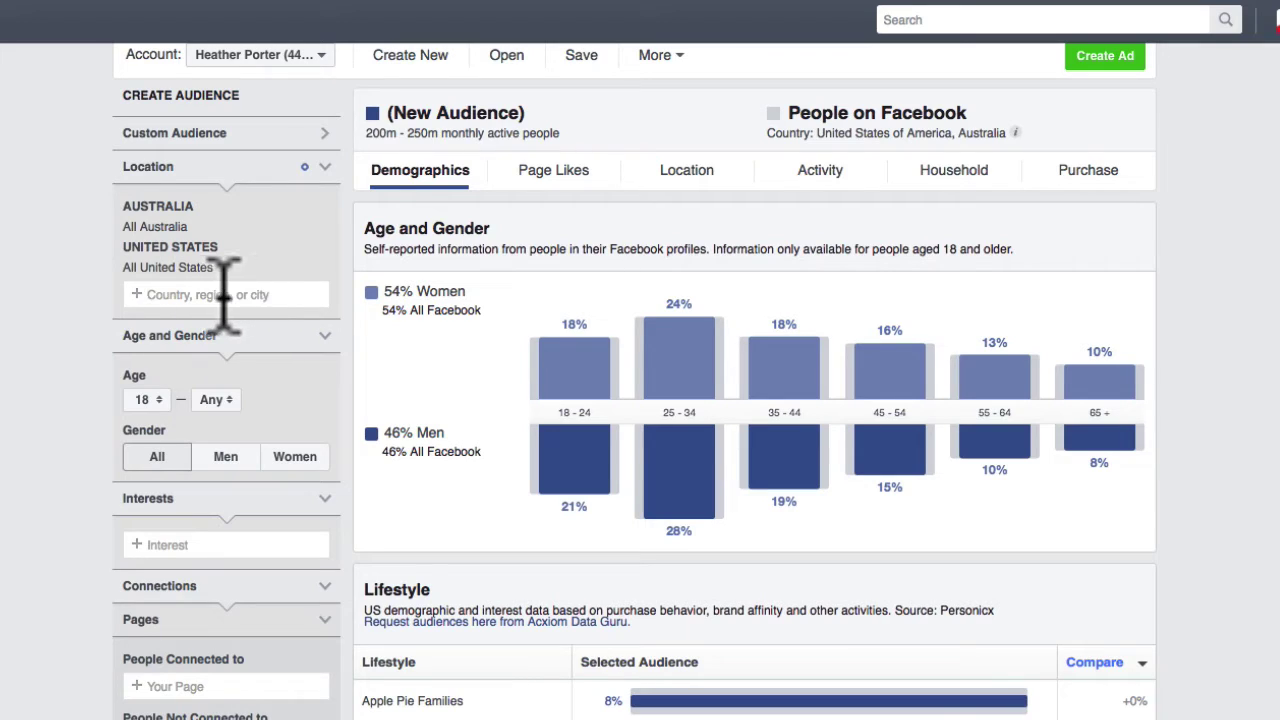
Set the Age range dropdowns to a minimum of 34 and a maximum of 45
left_click(148, 400)
left_click(148, 400)
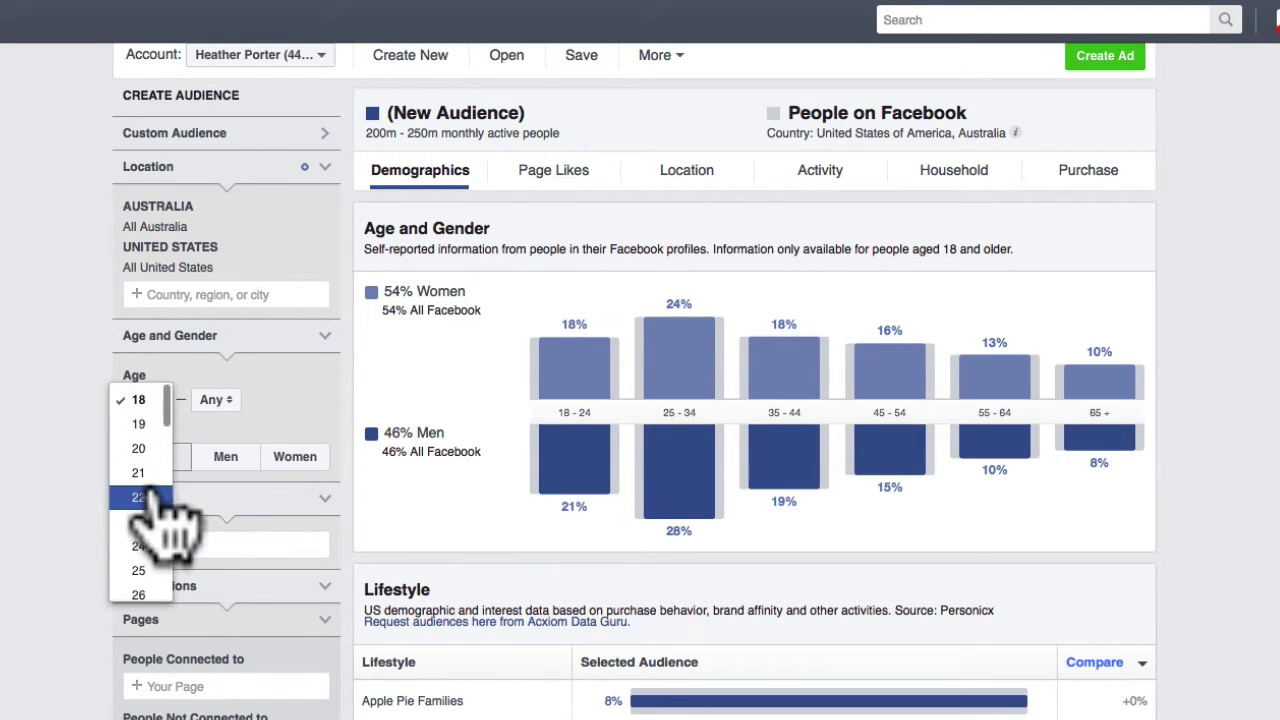
scroll(141, 505, "down", 2)
scroll(140, 492, "down", 1)
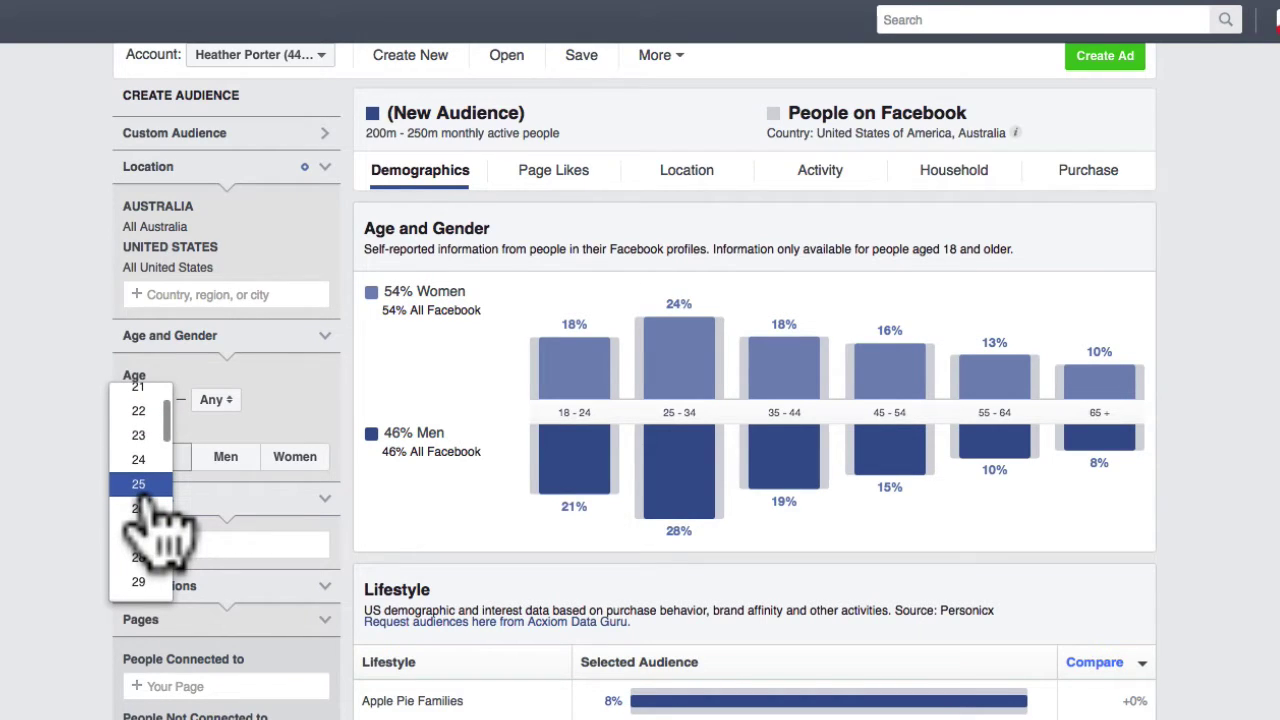
scroll(148, 515, "down", 2)
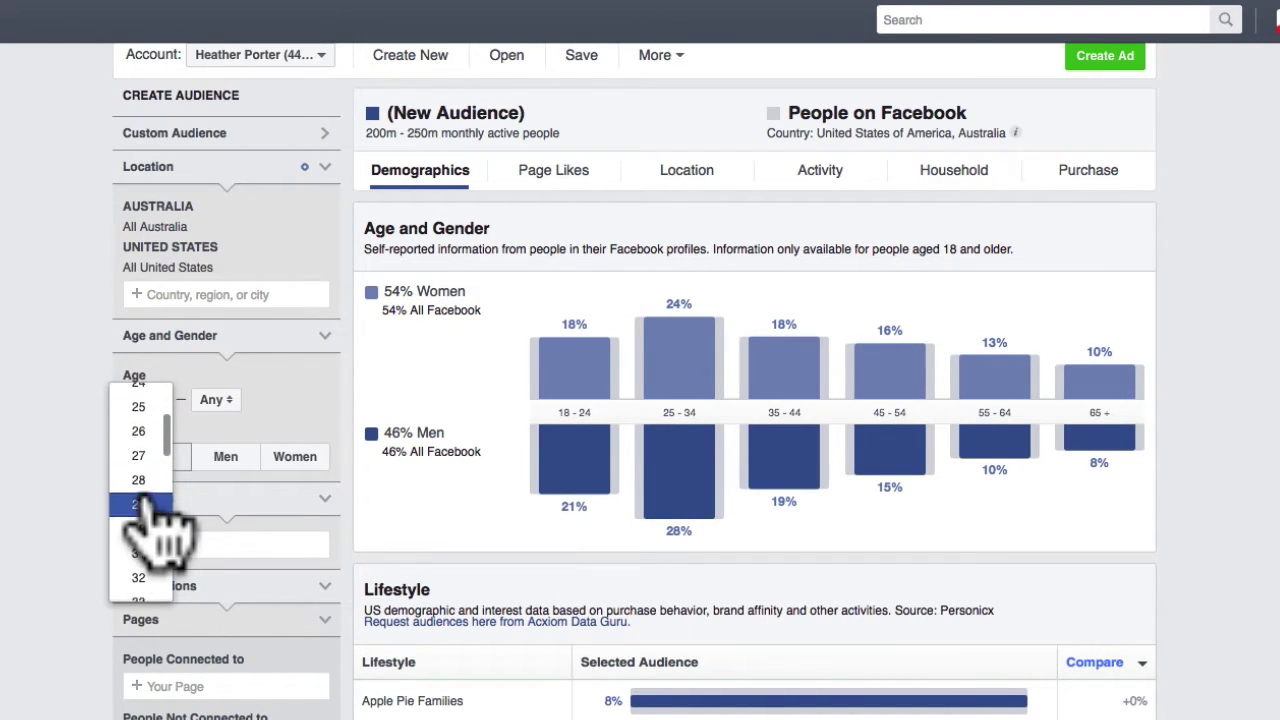
scroll(147, 505, "down", 2)
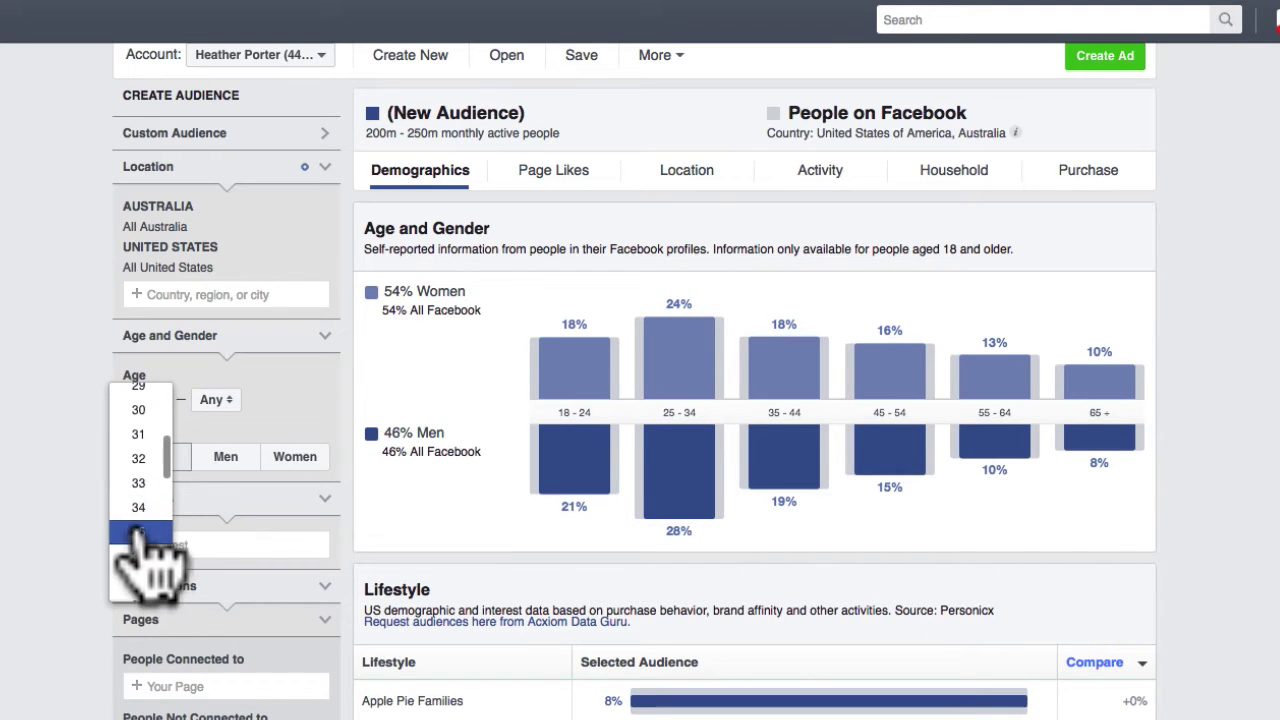
left_click(141, 508)
left_click(216, 400)
scroll(226, 540, "down", 2)
scroll(226, 540, "down", 4)
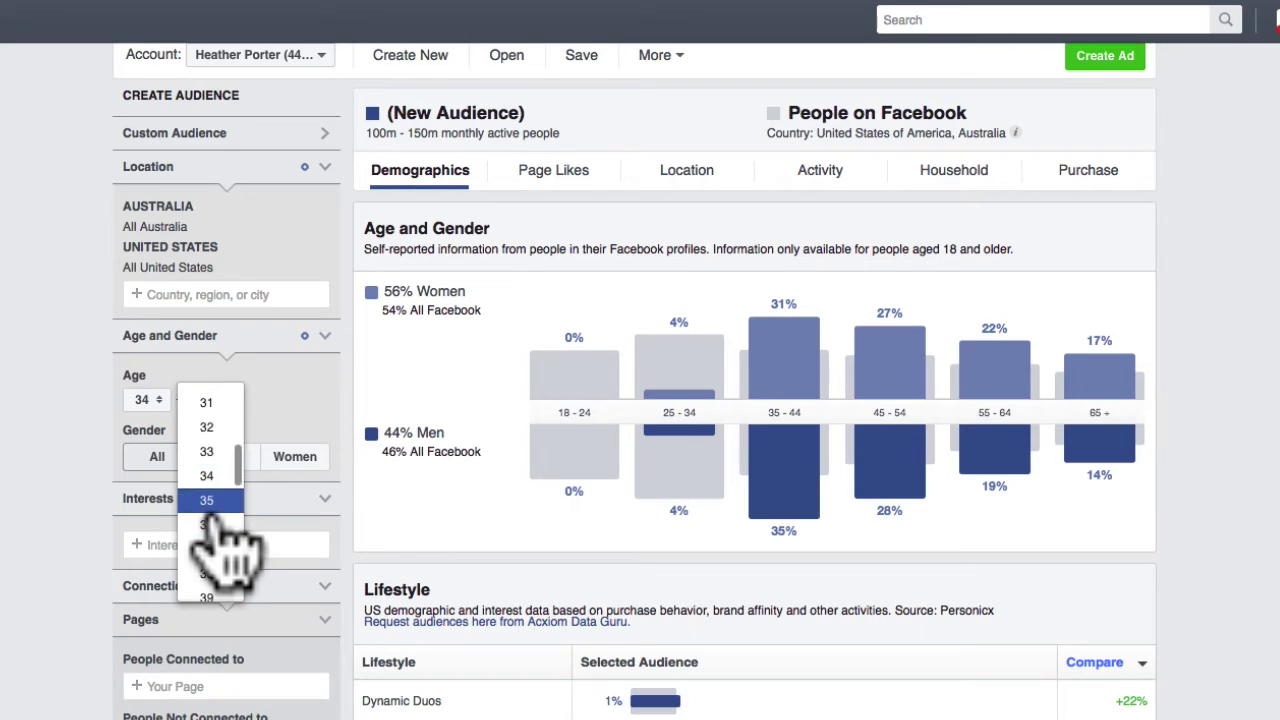
scroll(212, 525, "down", 3)
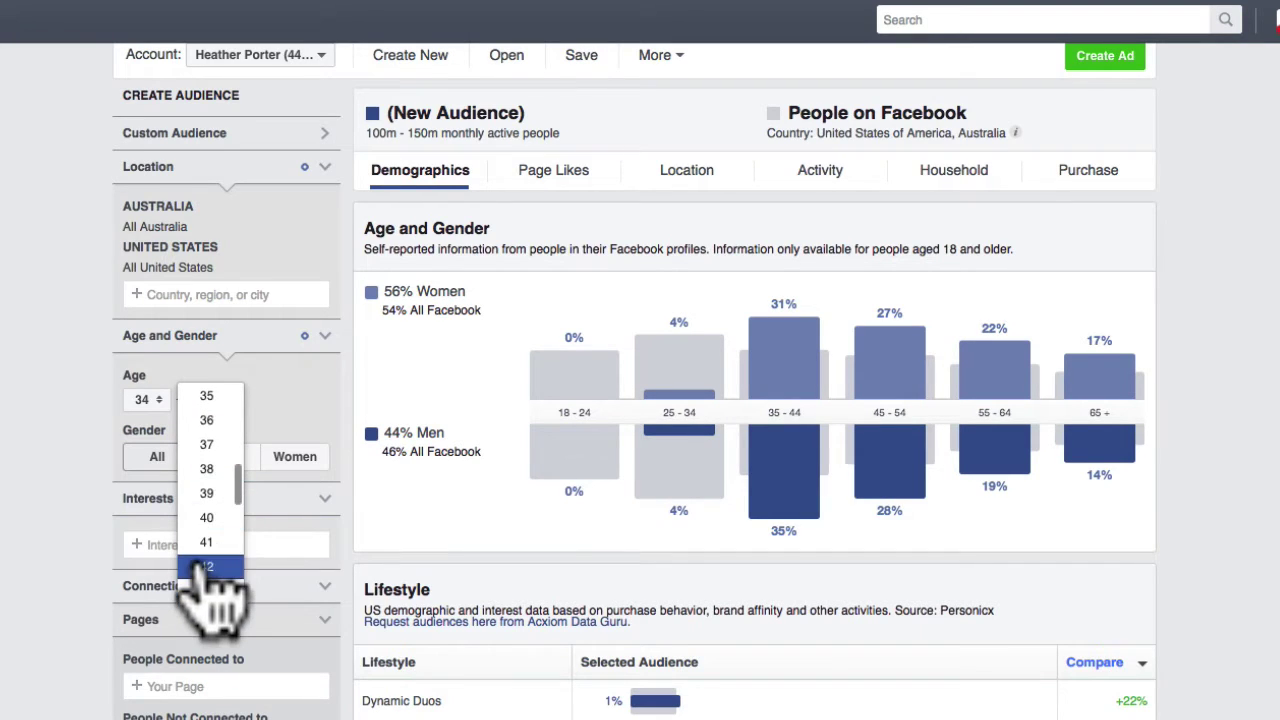
left_click(208, 545)
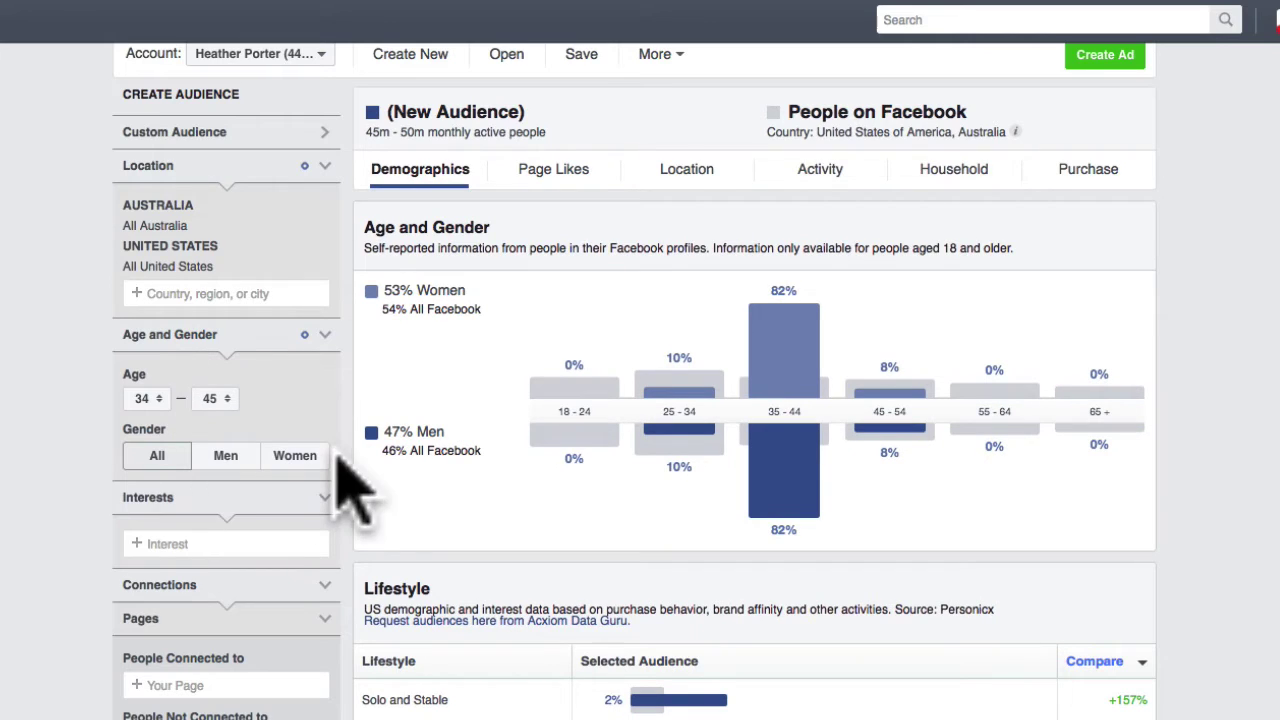
left_click(195, 540)
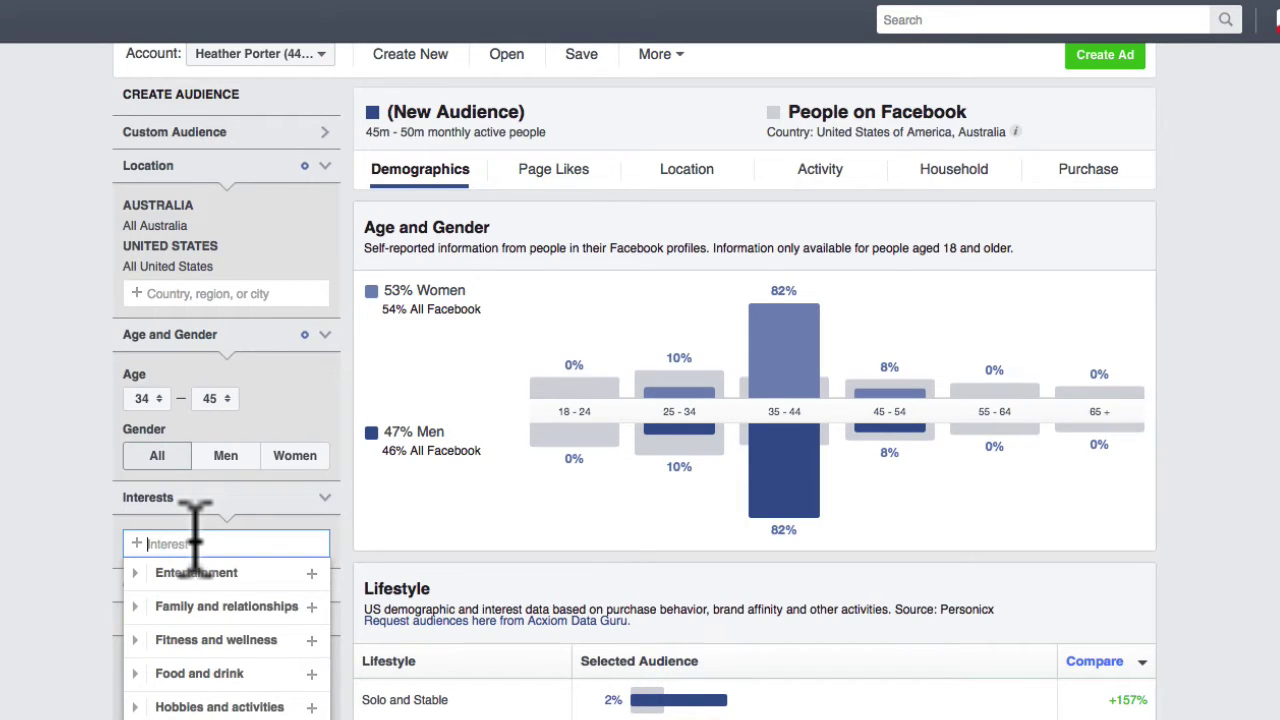
Add Yoga (Fitness and Wellness) as the audience interest
type("yoga")
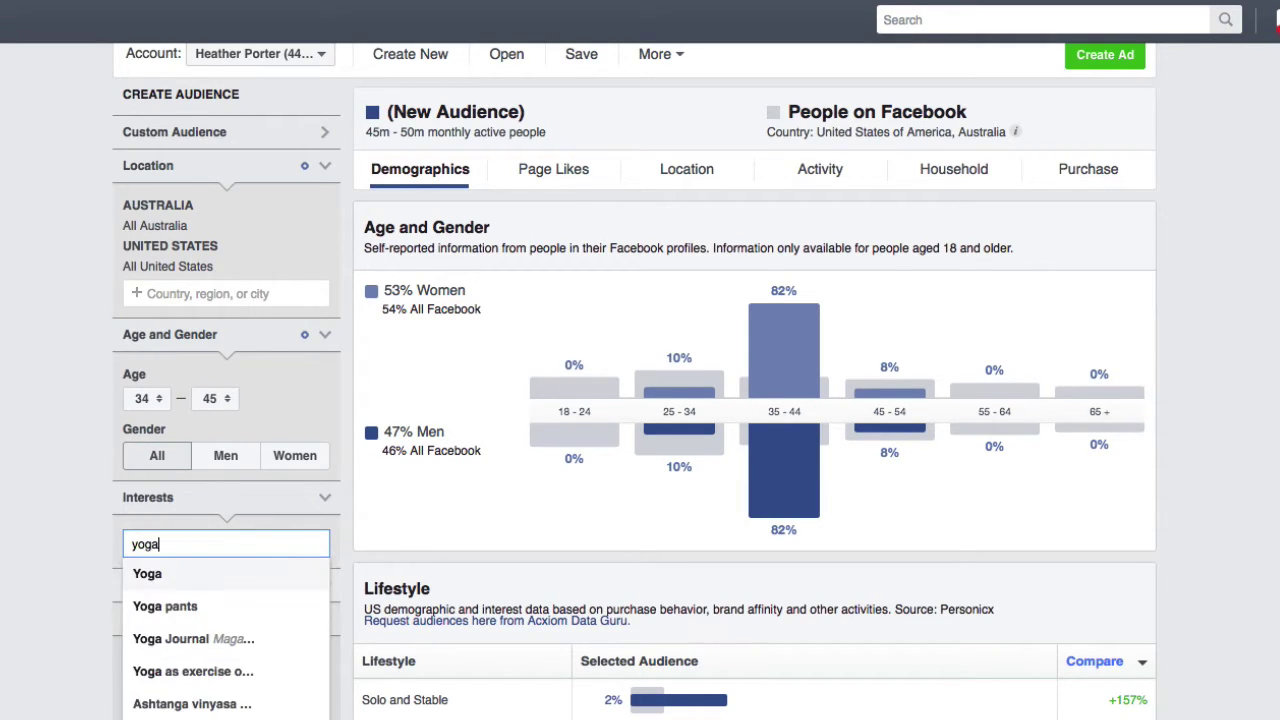
key("Return")
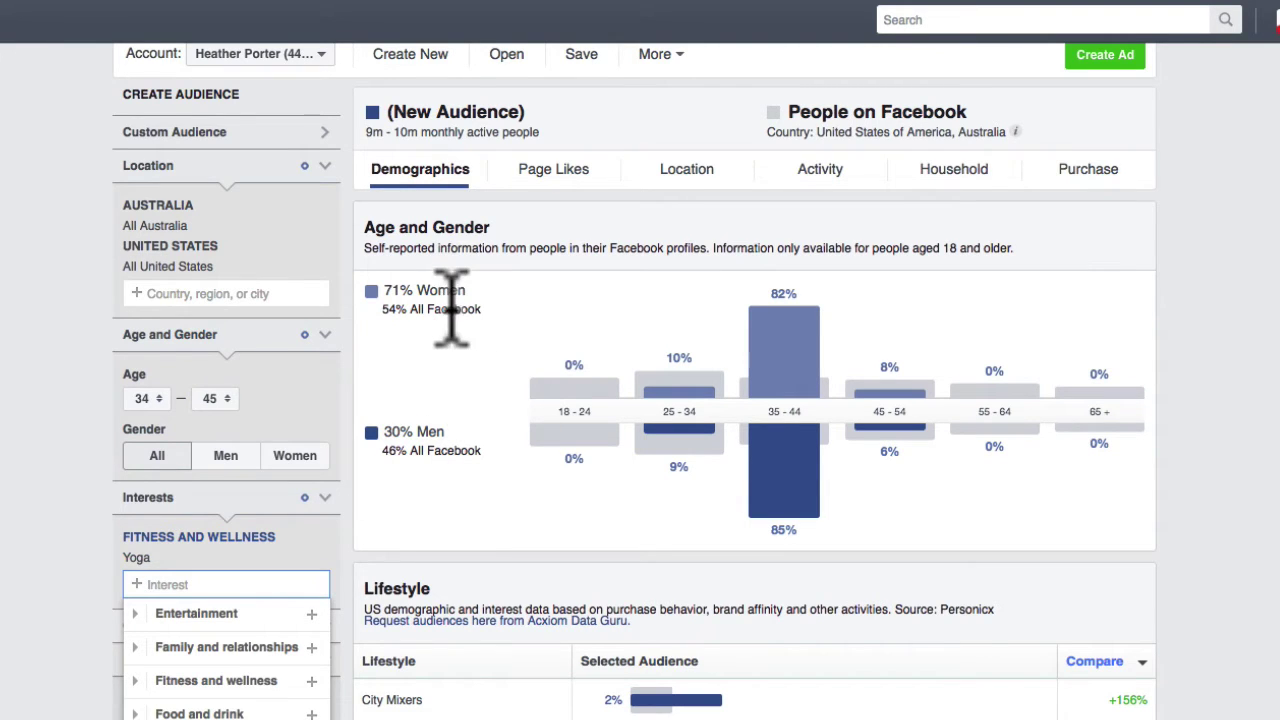
scroll(486, 375, "down", 3)
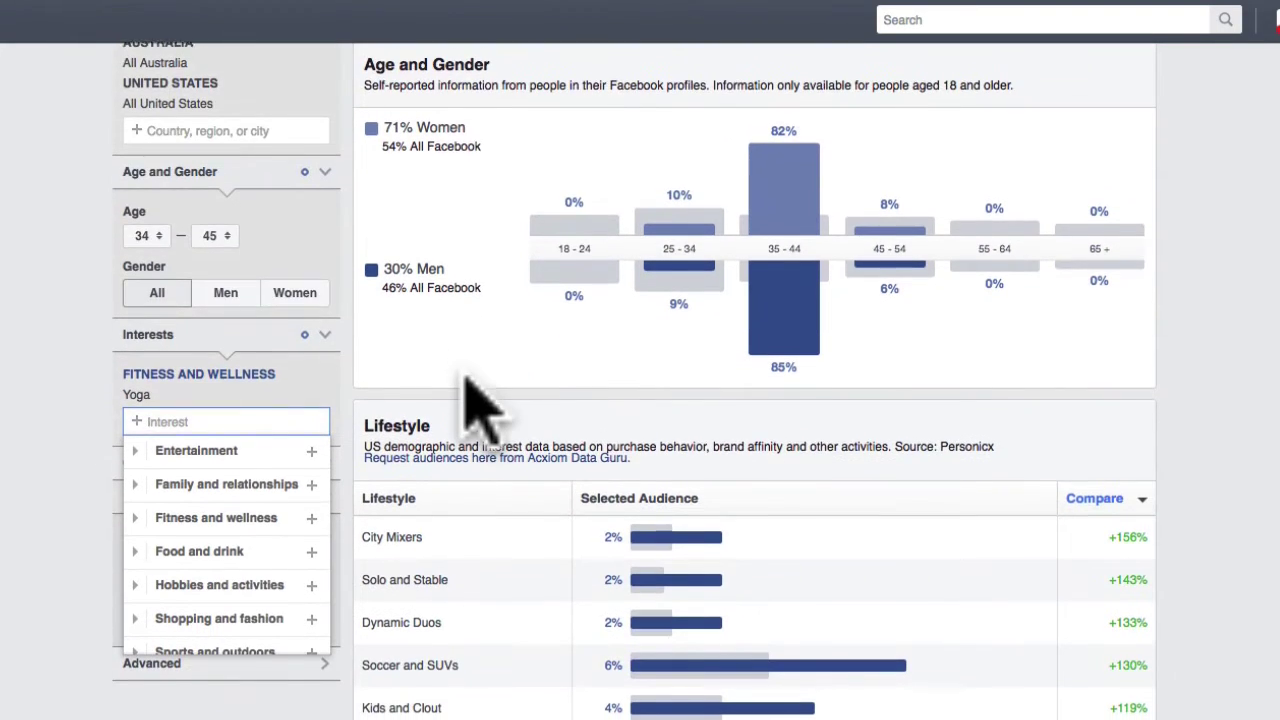
scroll(466, 388, "down", 3)
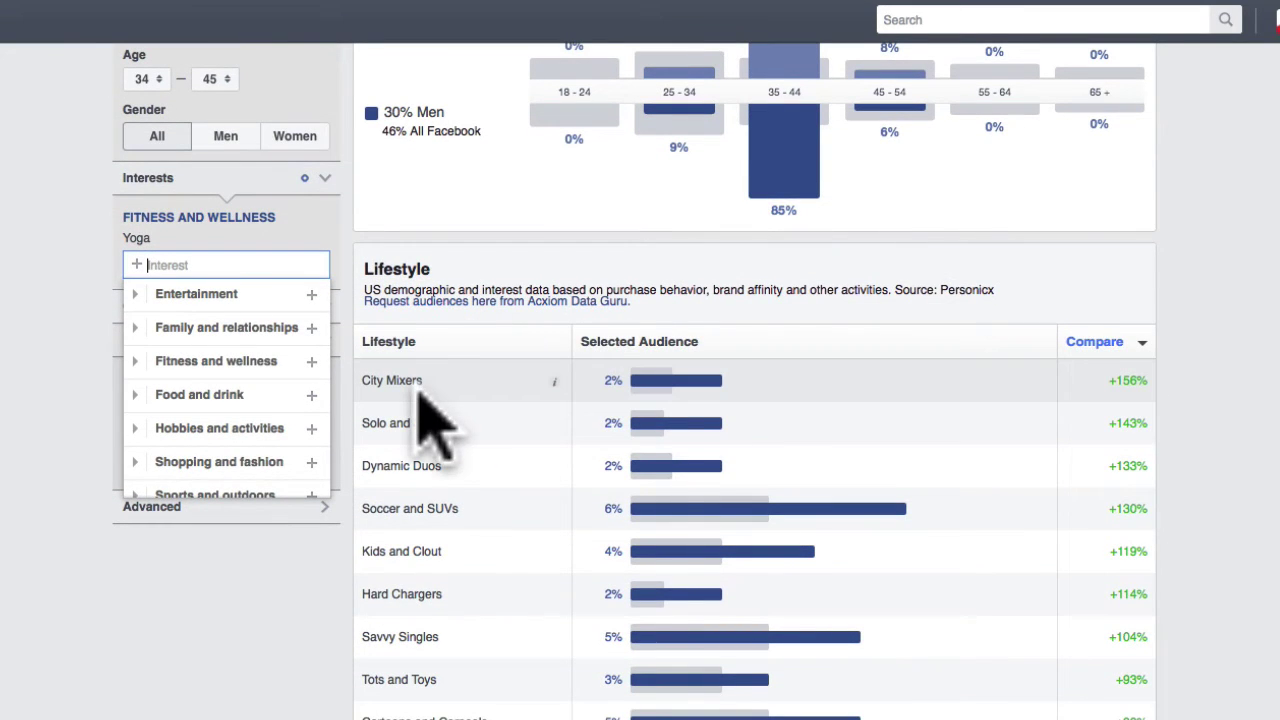
mouse_move(550, 380)
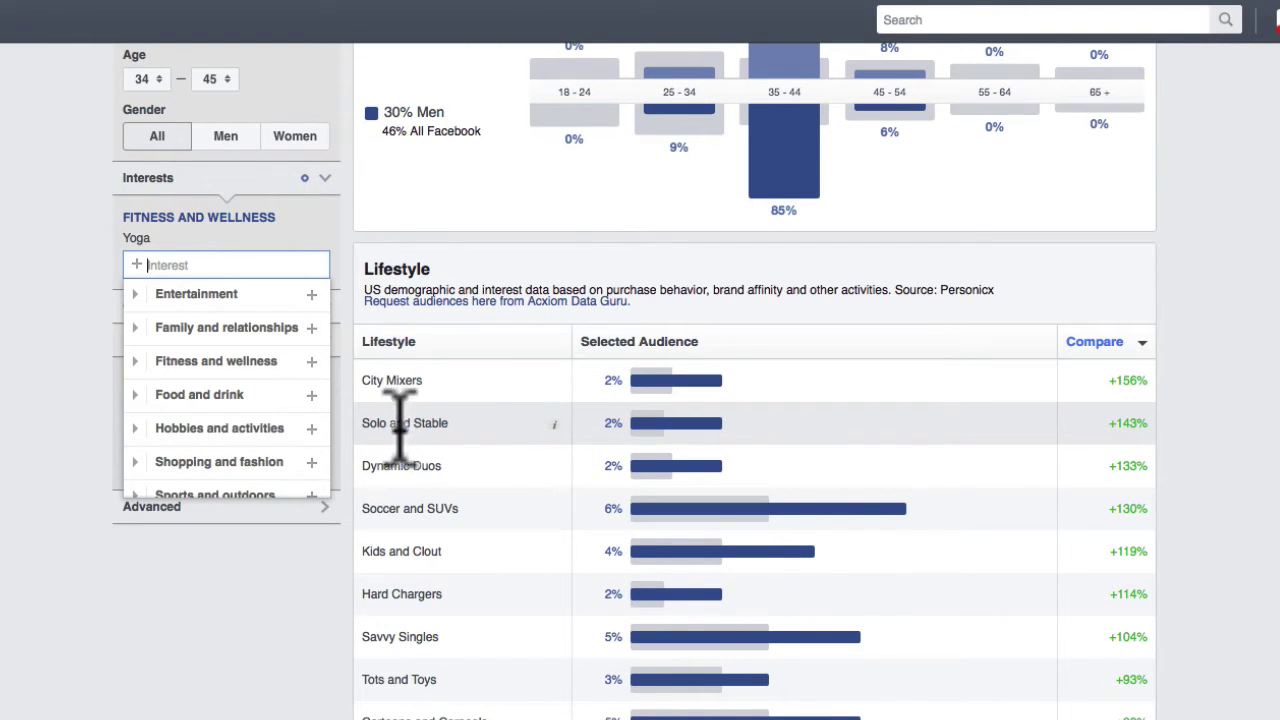
mouse_move(556, 424)
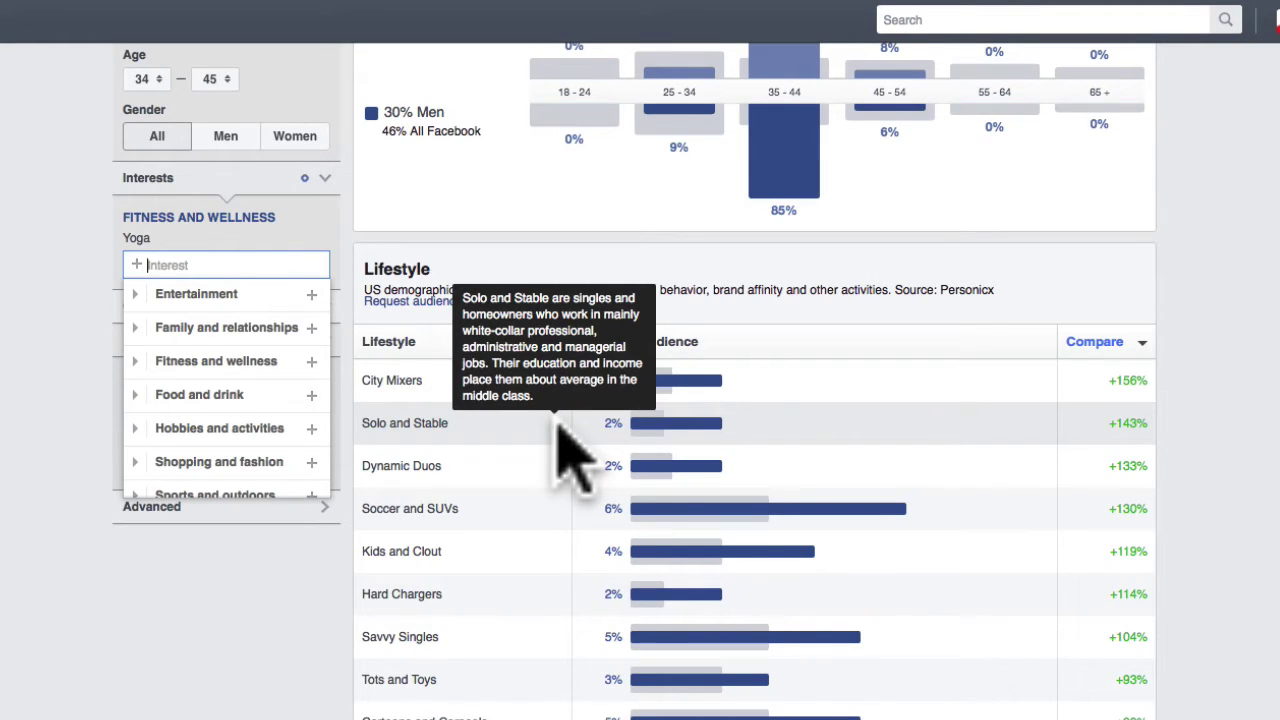
mouse_move(556, 508)
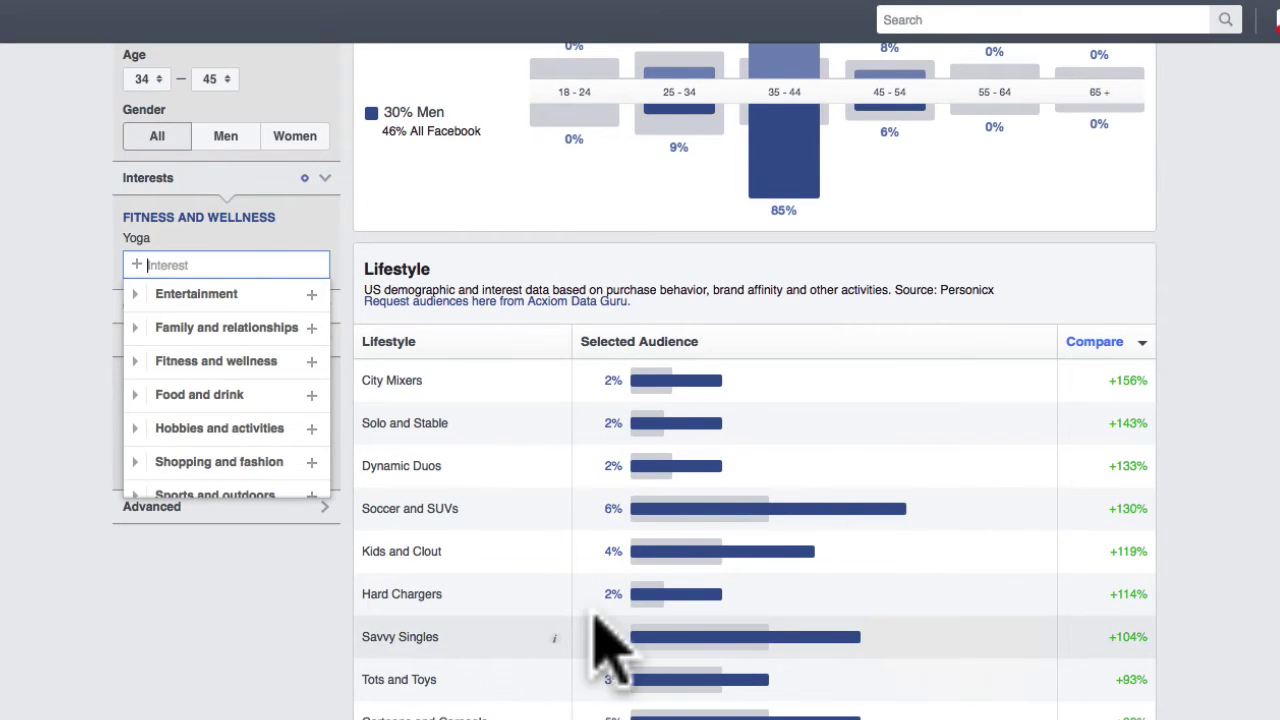
scroll(545, 590, "down", 1)
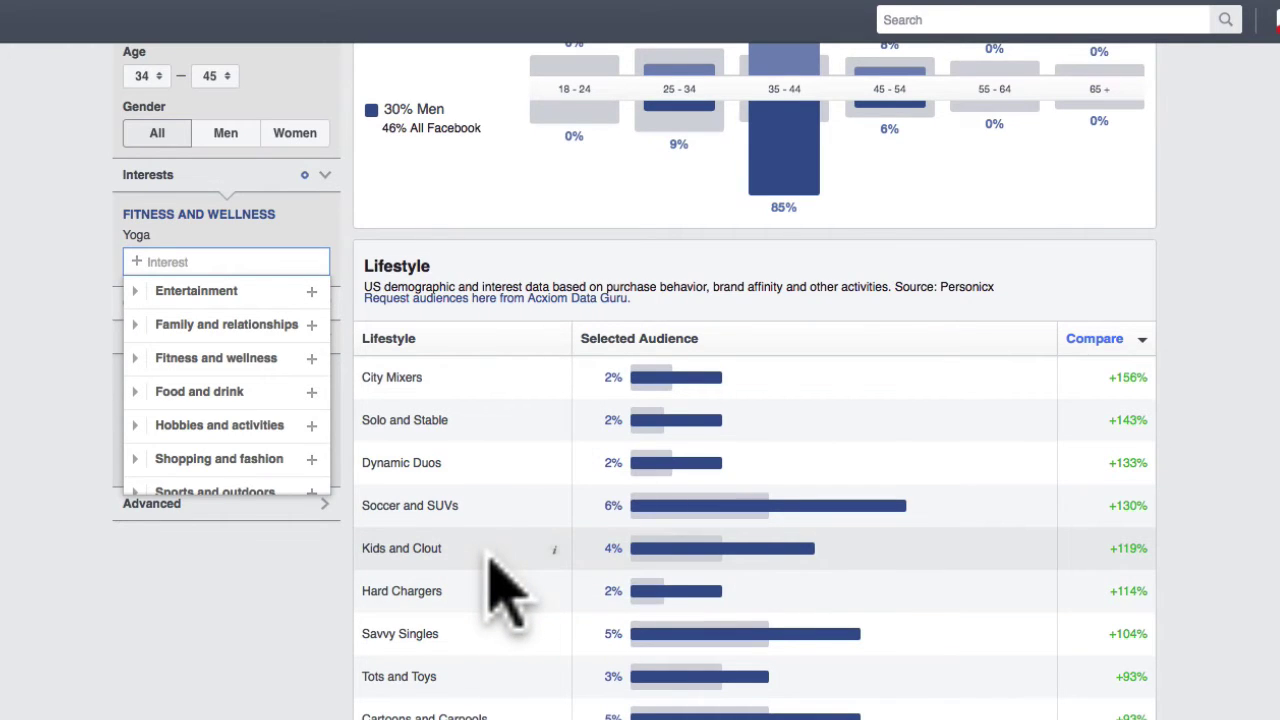
scroll(500, 560, "down", 5)
scroll(525, 600, "down", 5)
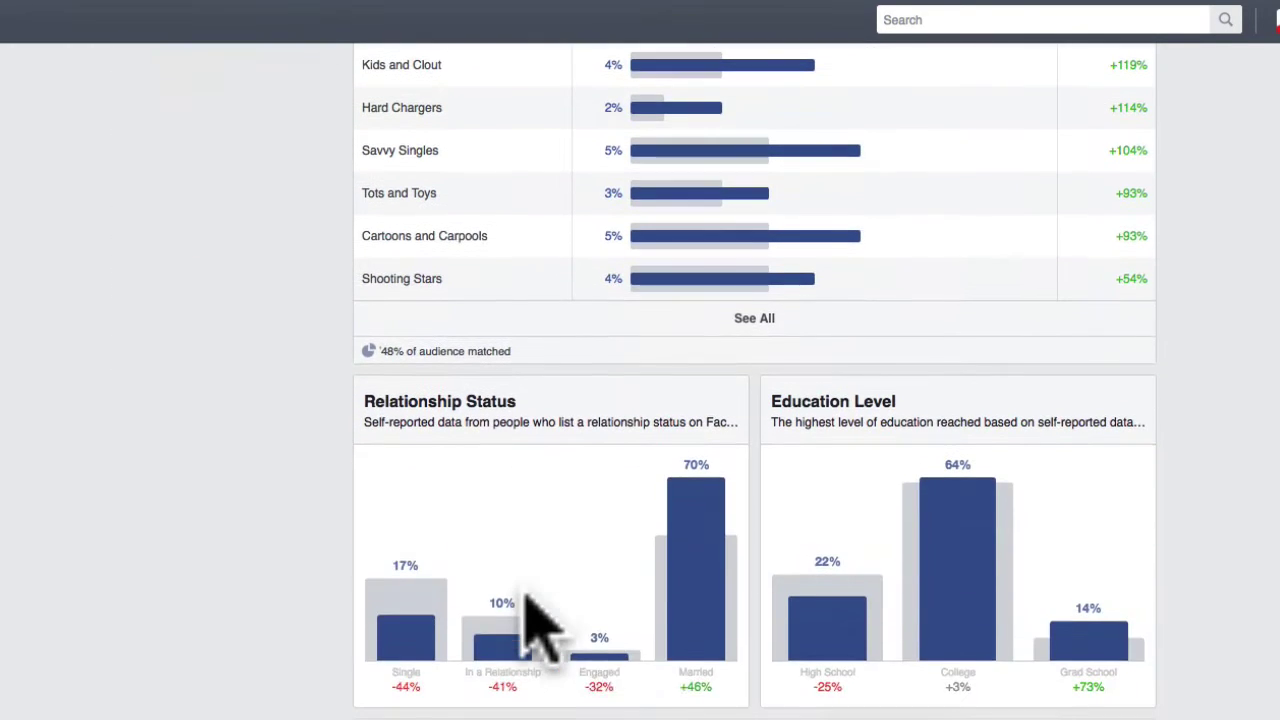
Review the Yoga audience's demographic charts, then show its Page Likes breakdown
scroll(766, 635, "down", 4)
scroll(766, 600, "down", 5)
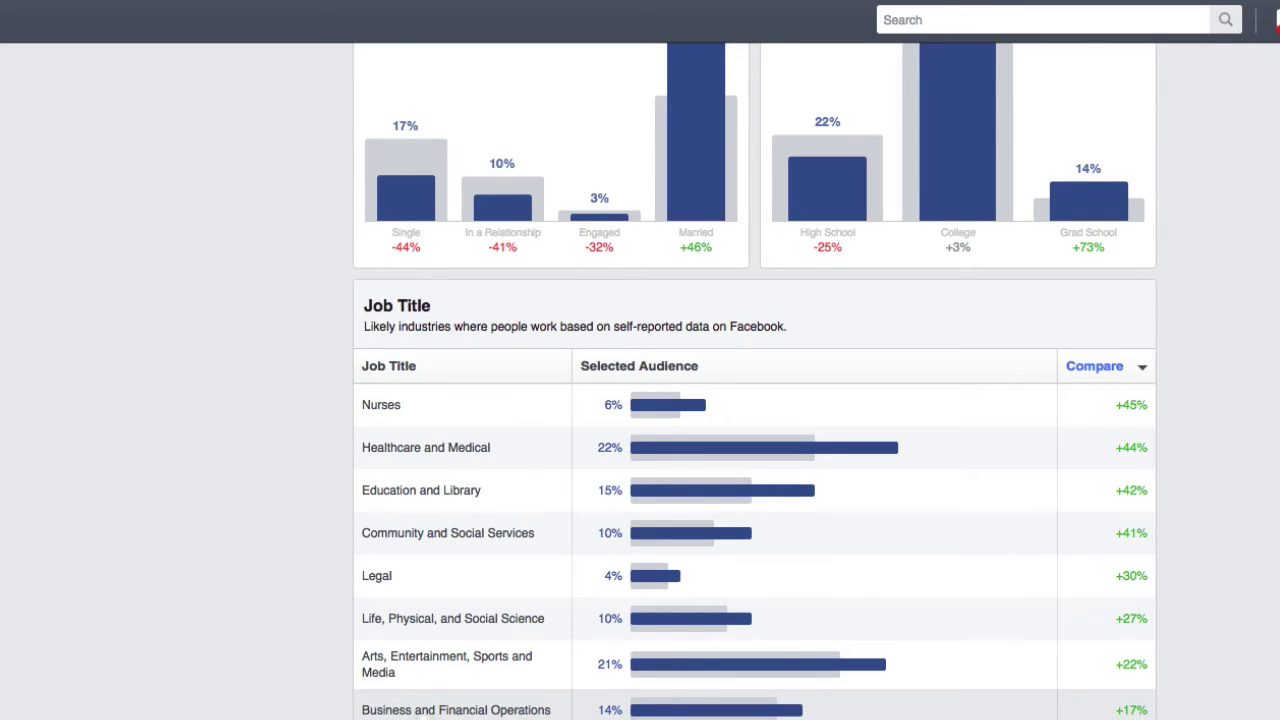
scroll(360, 690, "up", 15)
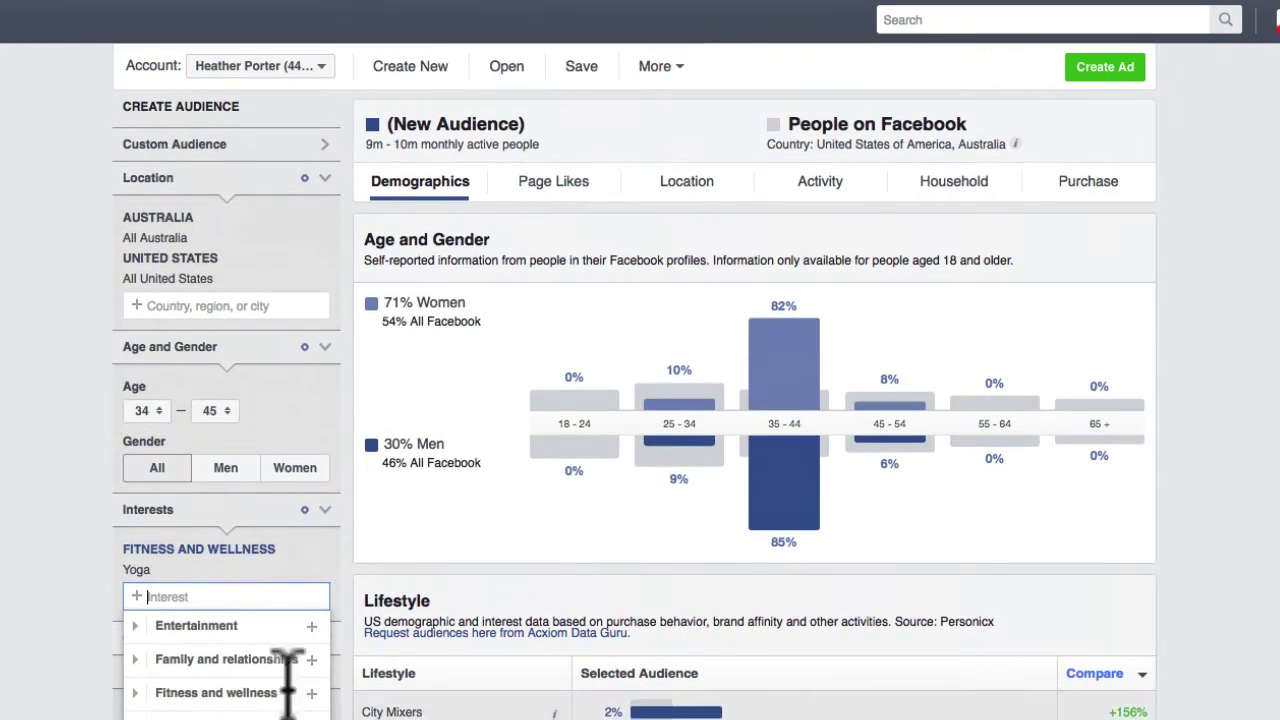
scroll(616, 620, "down", 10)
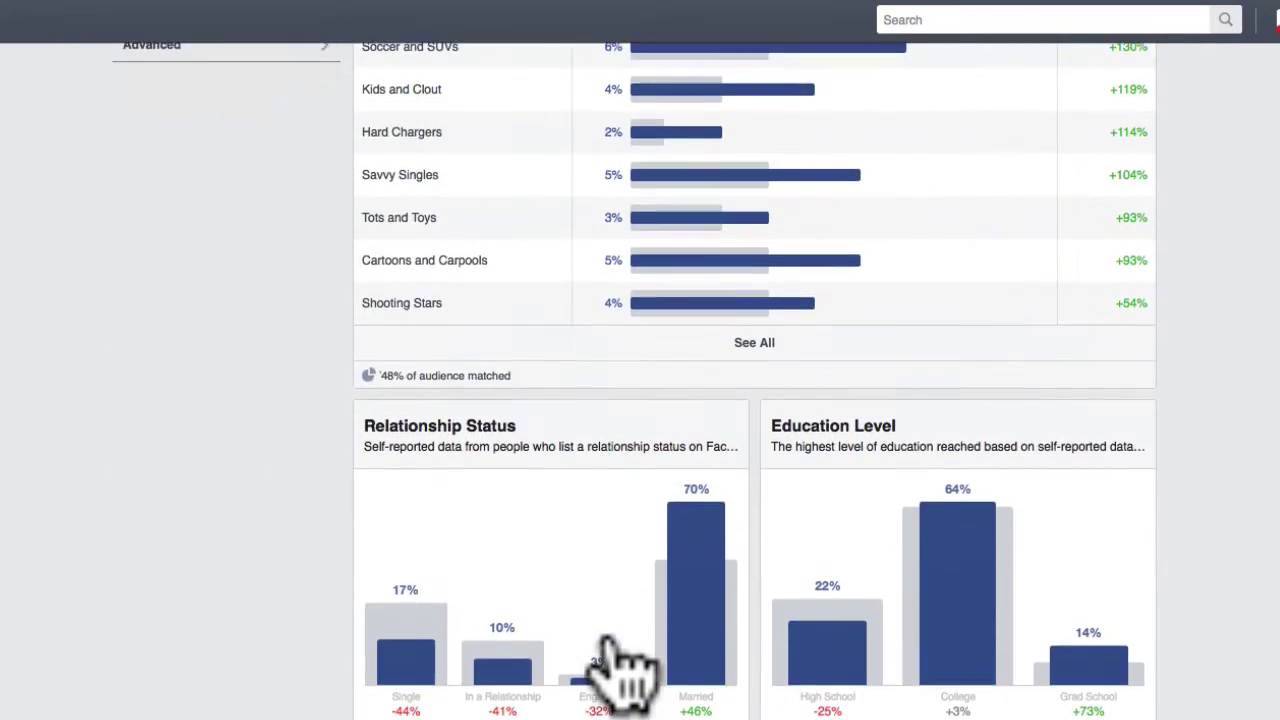
scroll(616, 665, "down", 10)
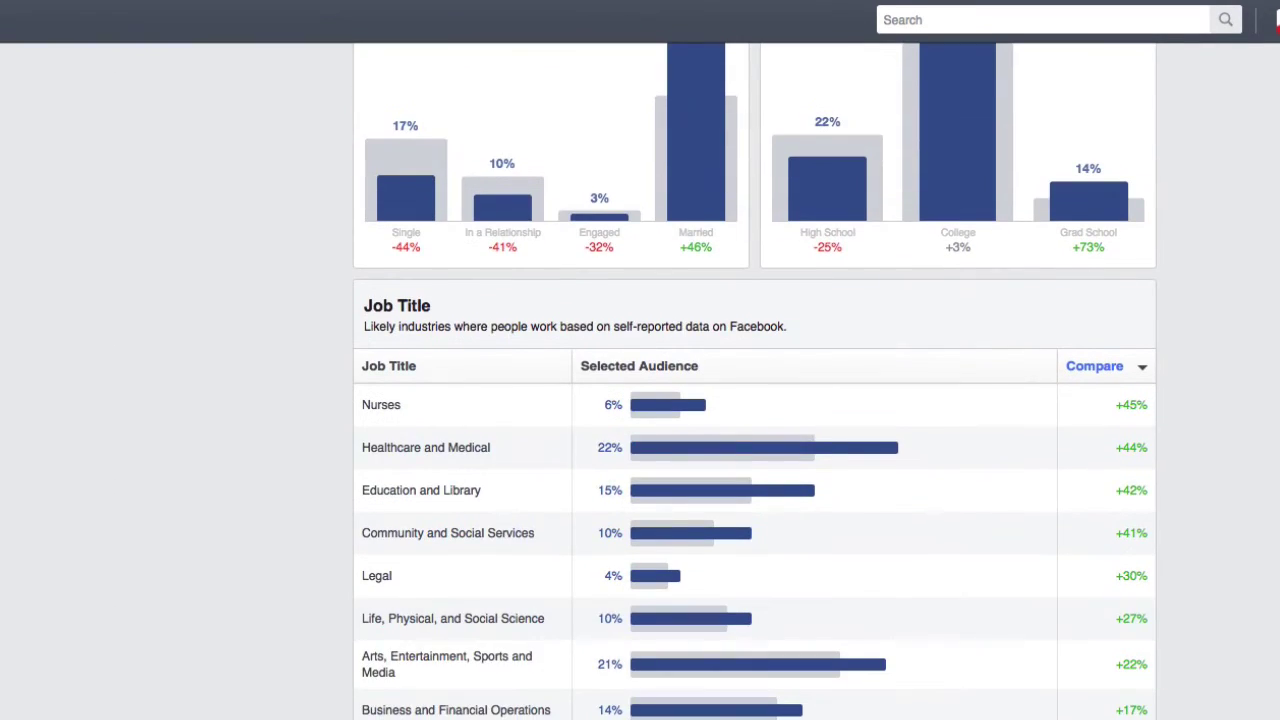
scroll(430, 515, "up", 12)
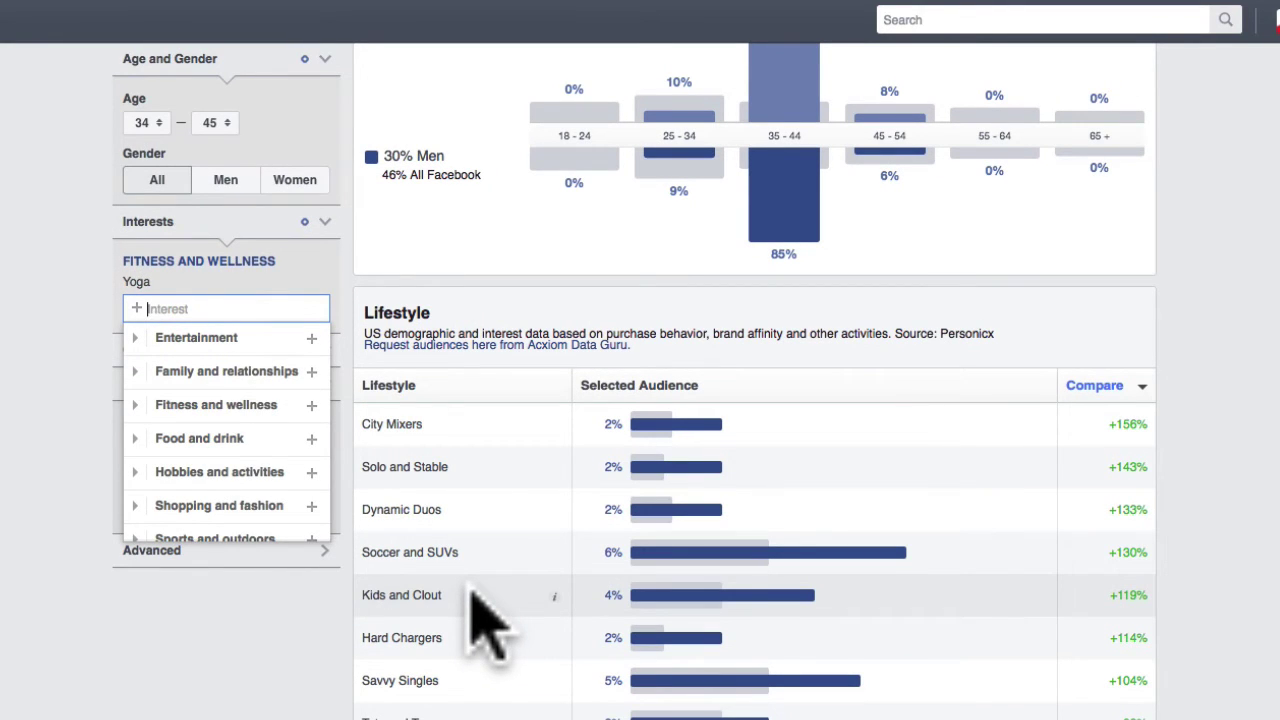
scroll(485, 625, "down", 10)
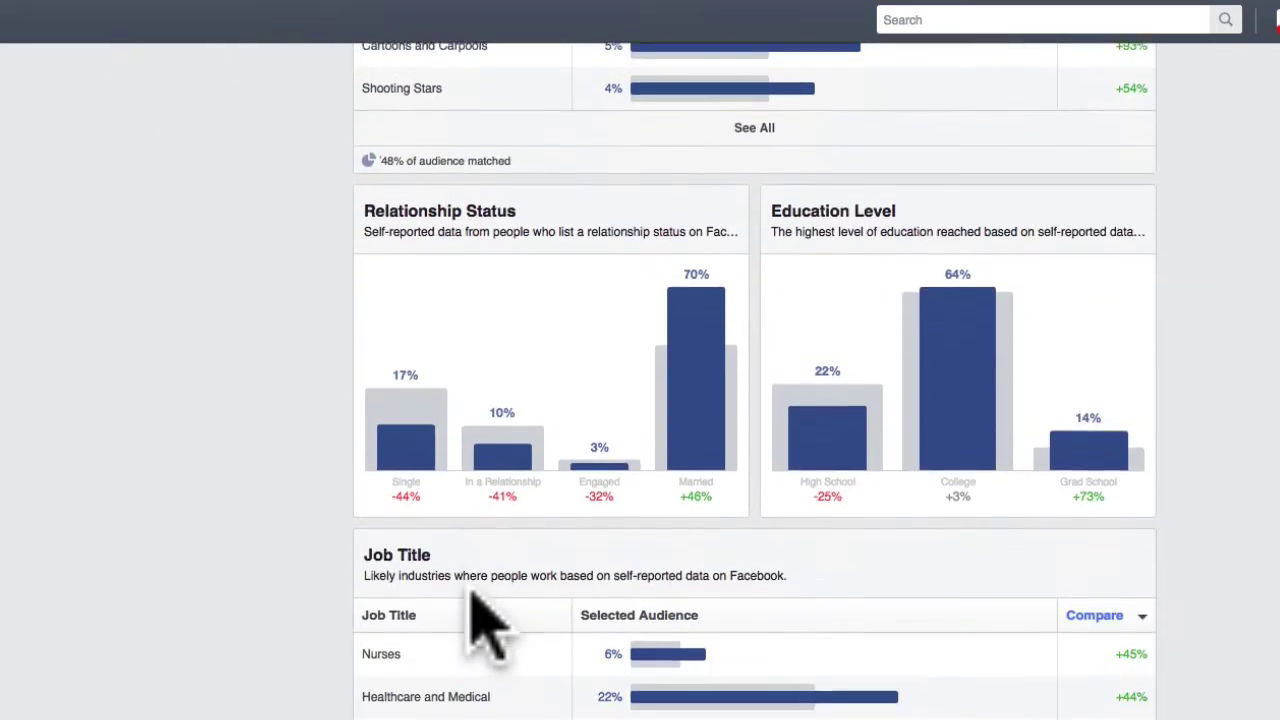
scroll(482, 600, "up", 10)
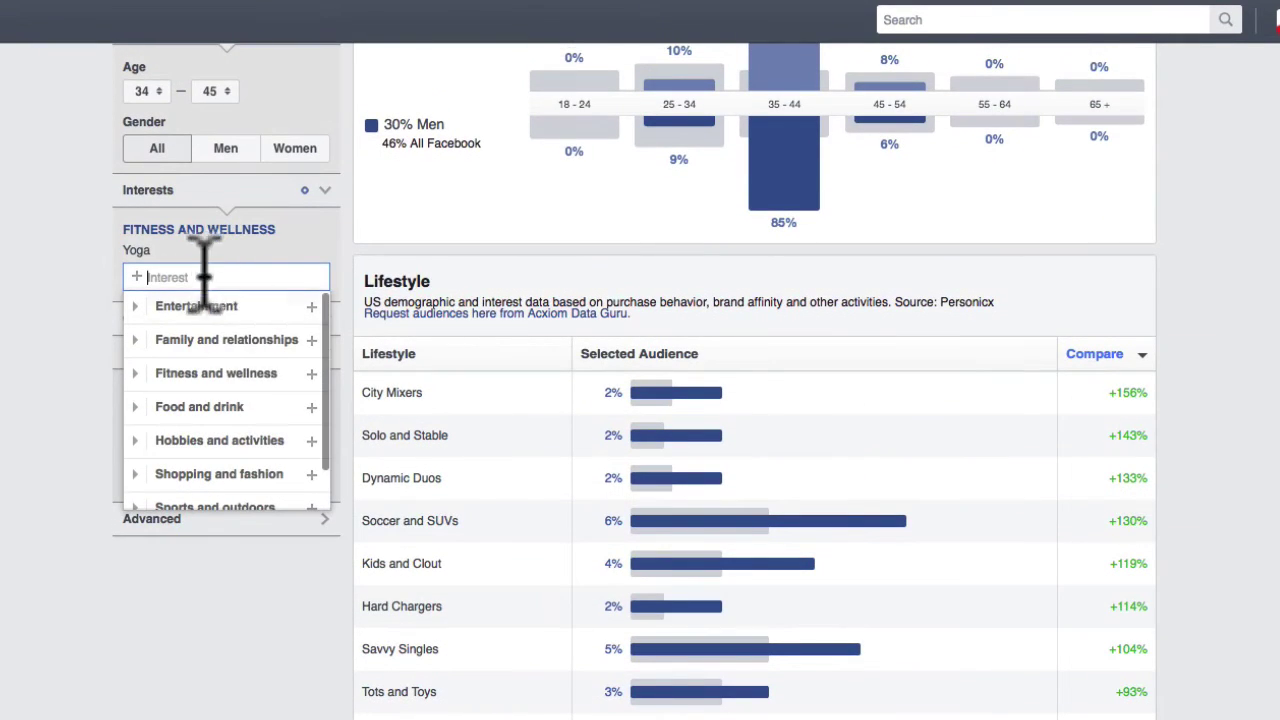
scroll(492, 402, "up", 5)
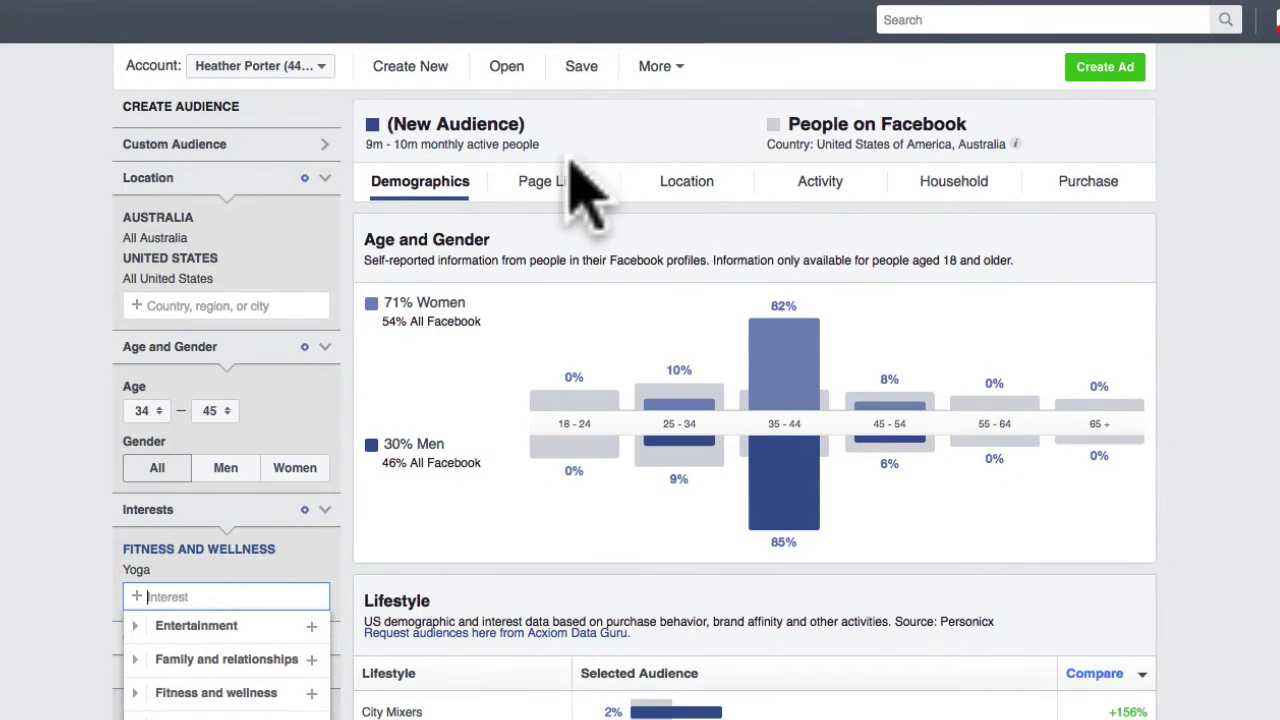
left_click(553, 185)
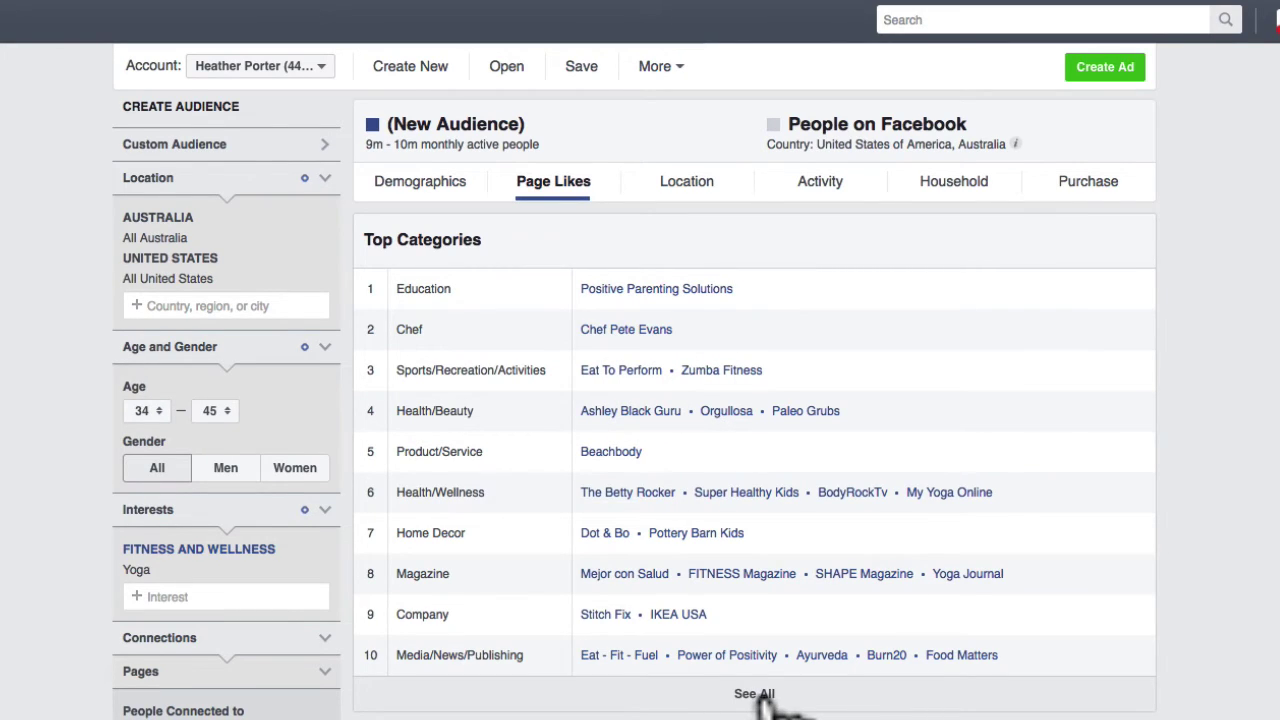
scroll(765, 705, "down", 5)
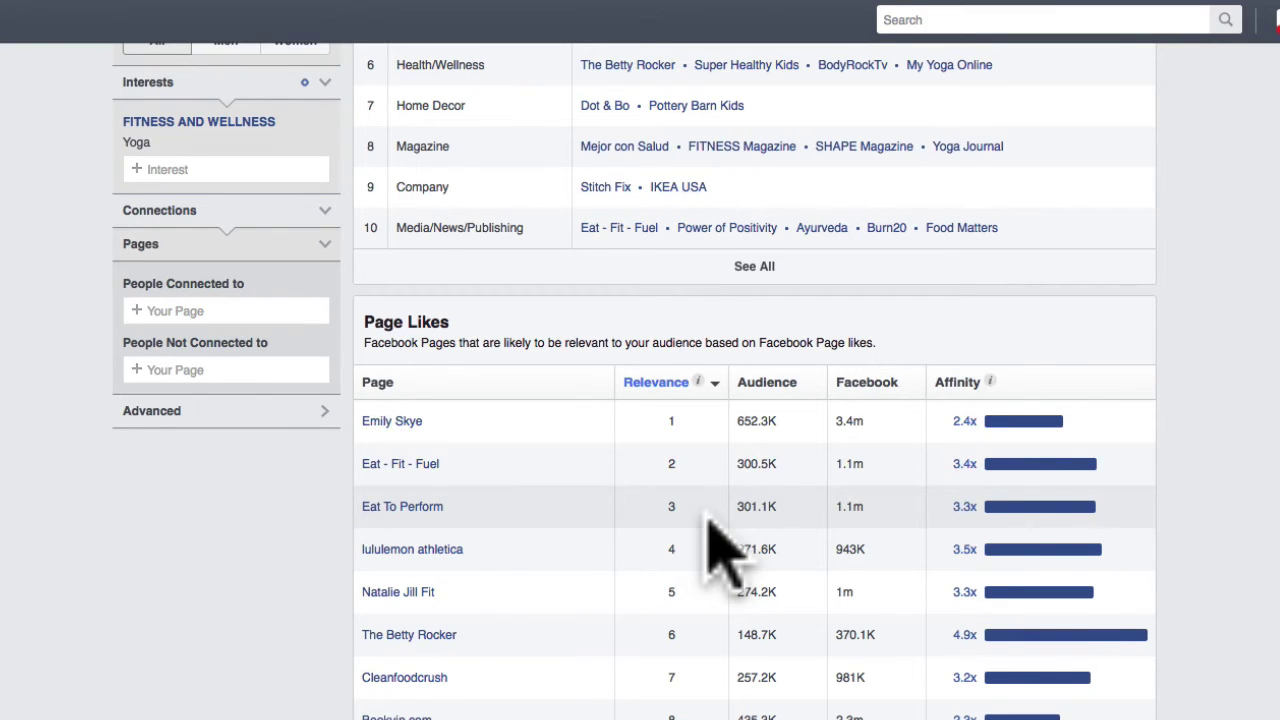
scroll(709, 518, "up", 9)
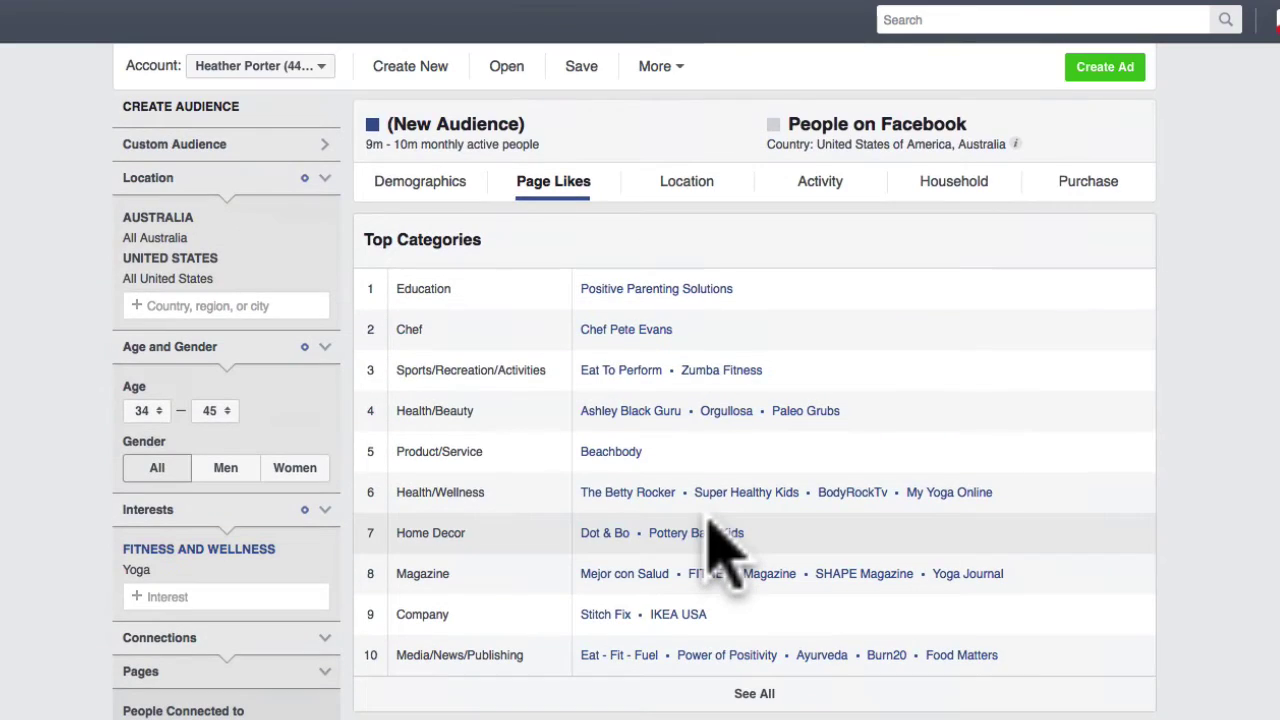
left_click(700, 288)
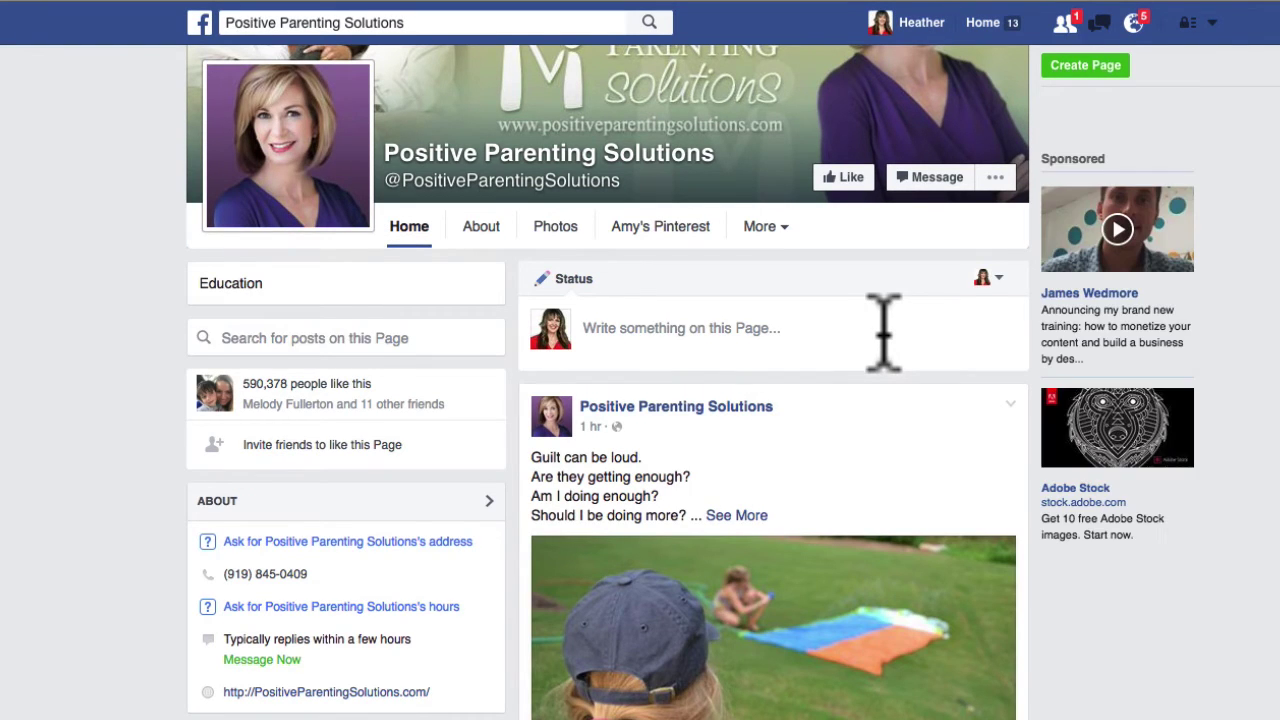
scroll(884, 330, "down", 3)
scroll(895, 365, "down", 2)
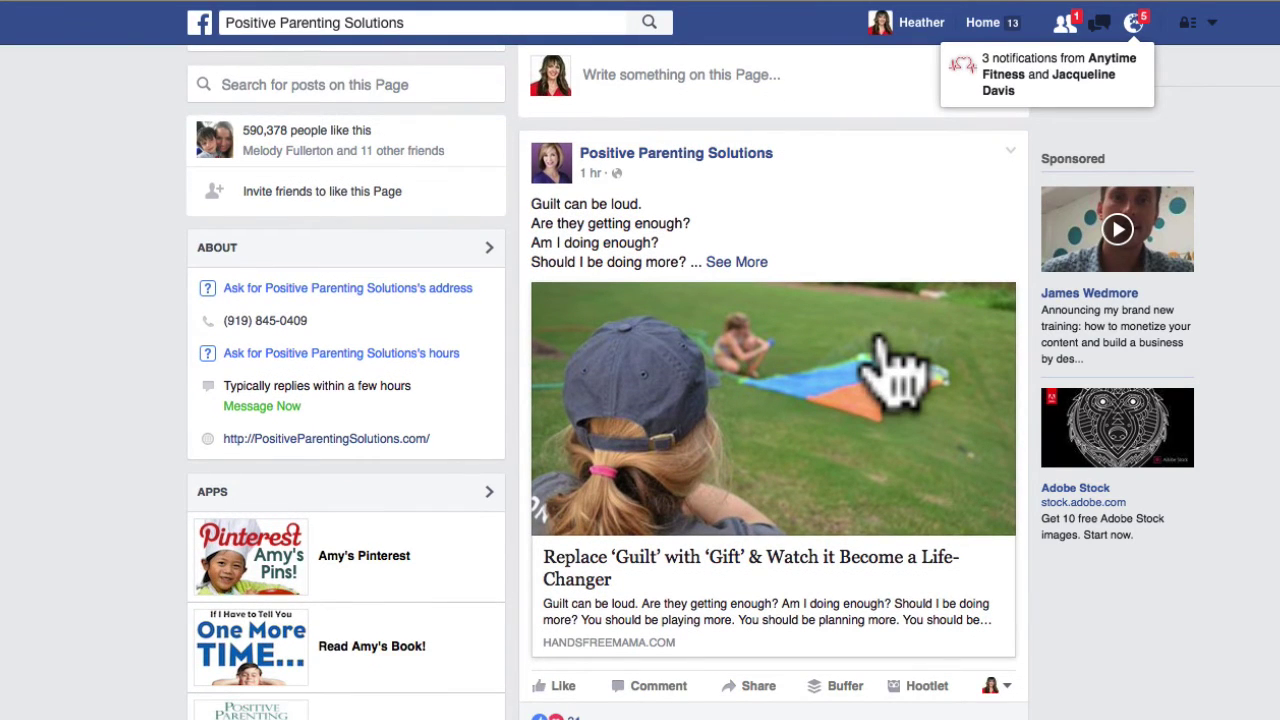
scroll(820, 380, "down", 3)
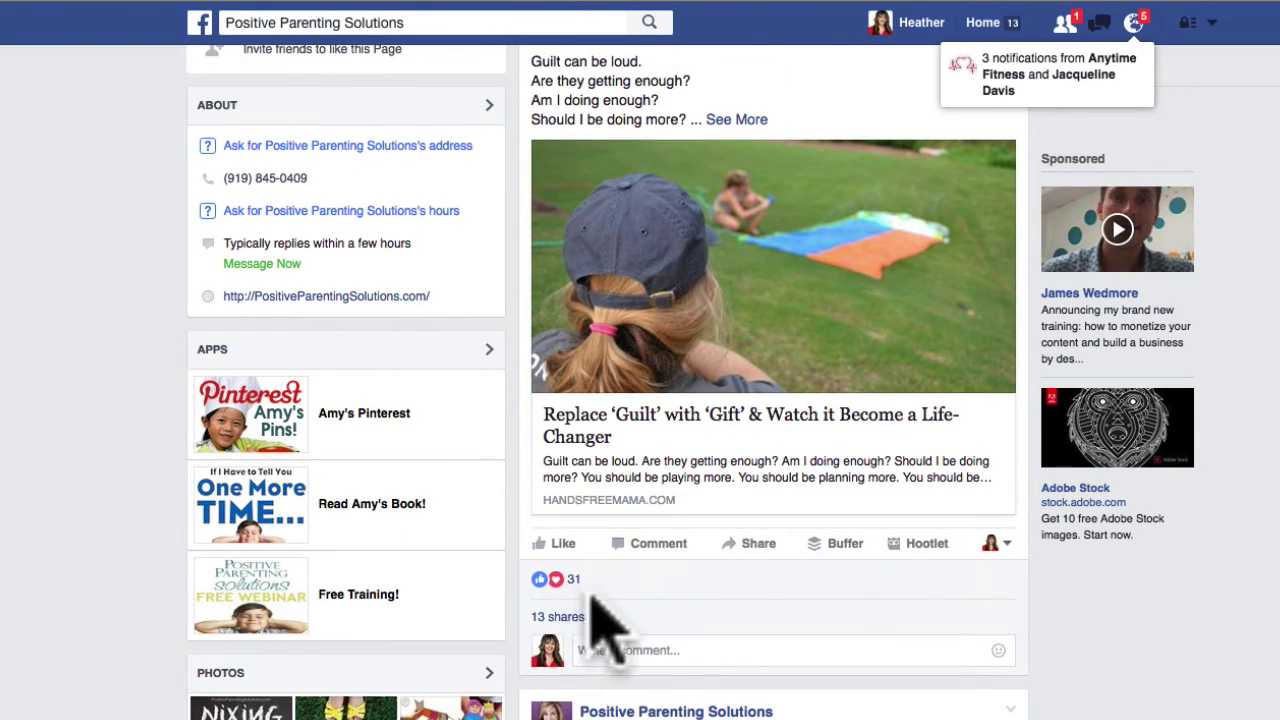
scroll(607, 645, "down", 8)
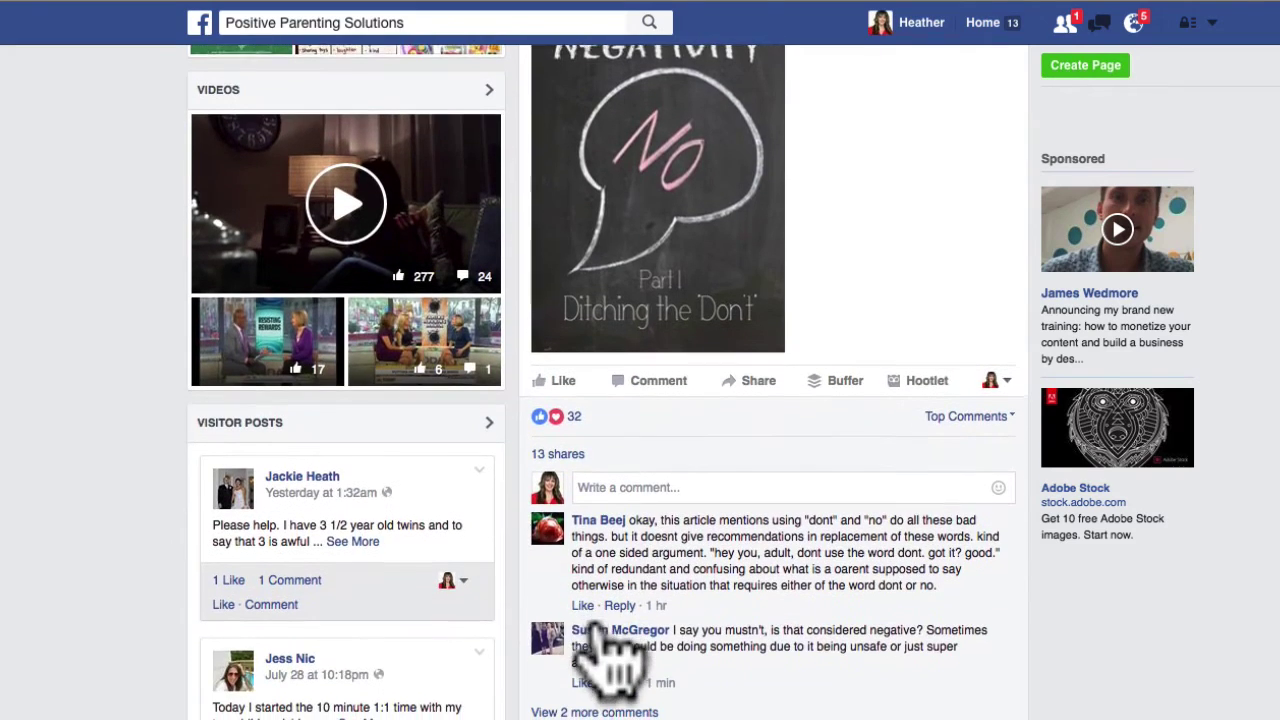
scroll(607, 645, "down", 7)
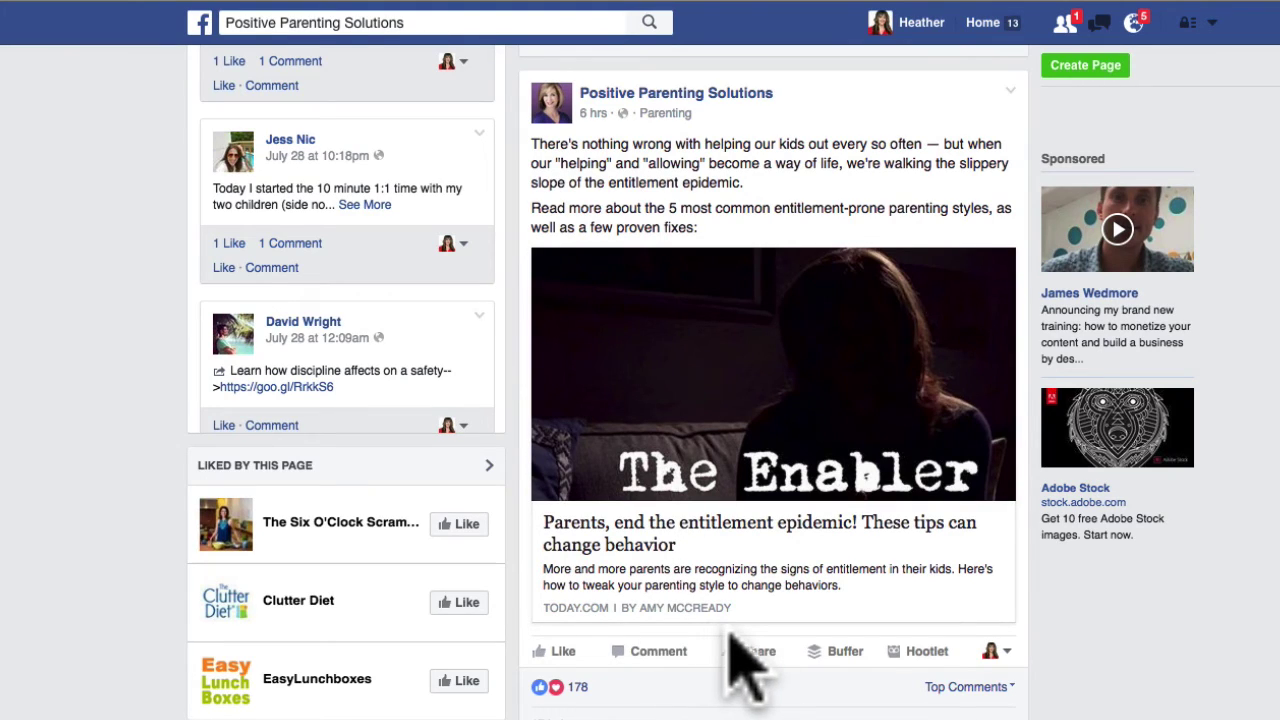
scroll(740, 635, "up", 15)
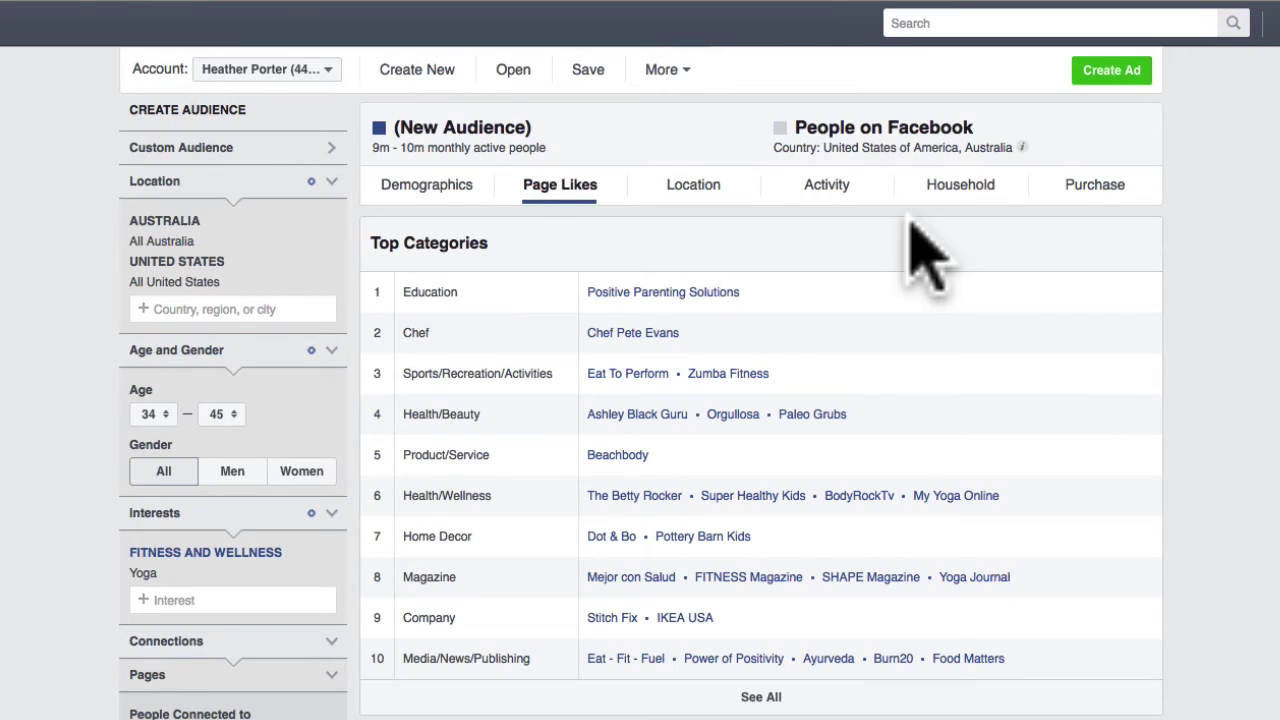
left_click(693, 188)
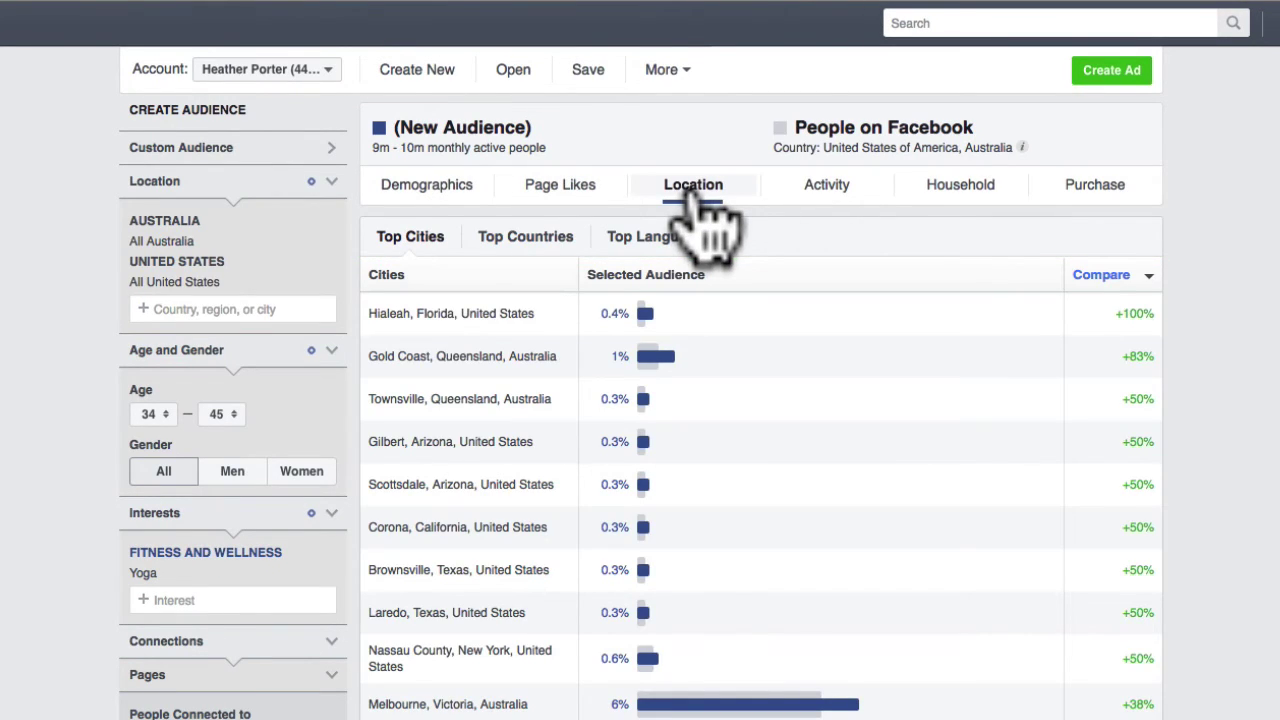
left_click(826, 192)
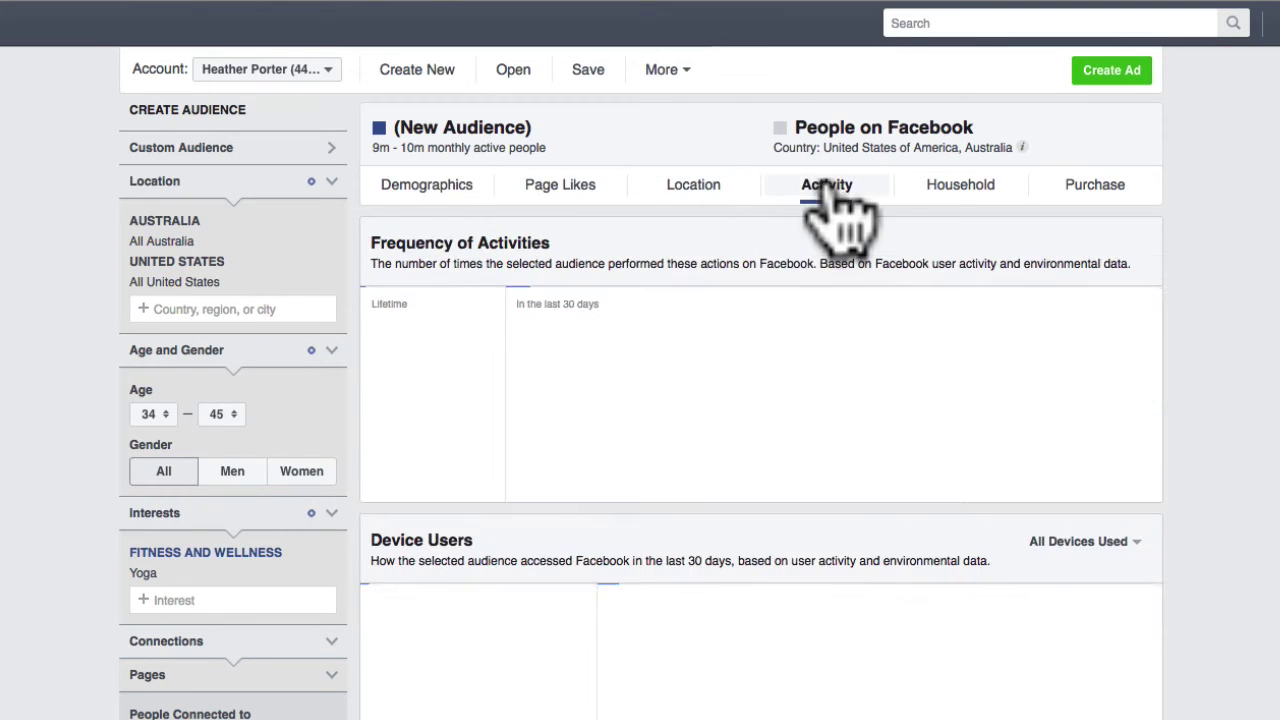
mouse_move(676, 338)
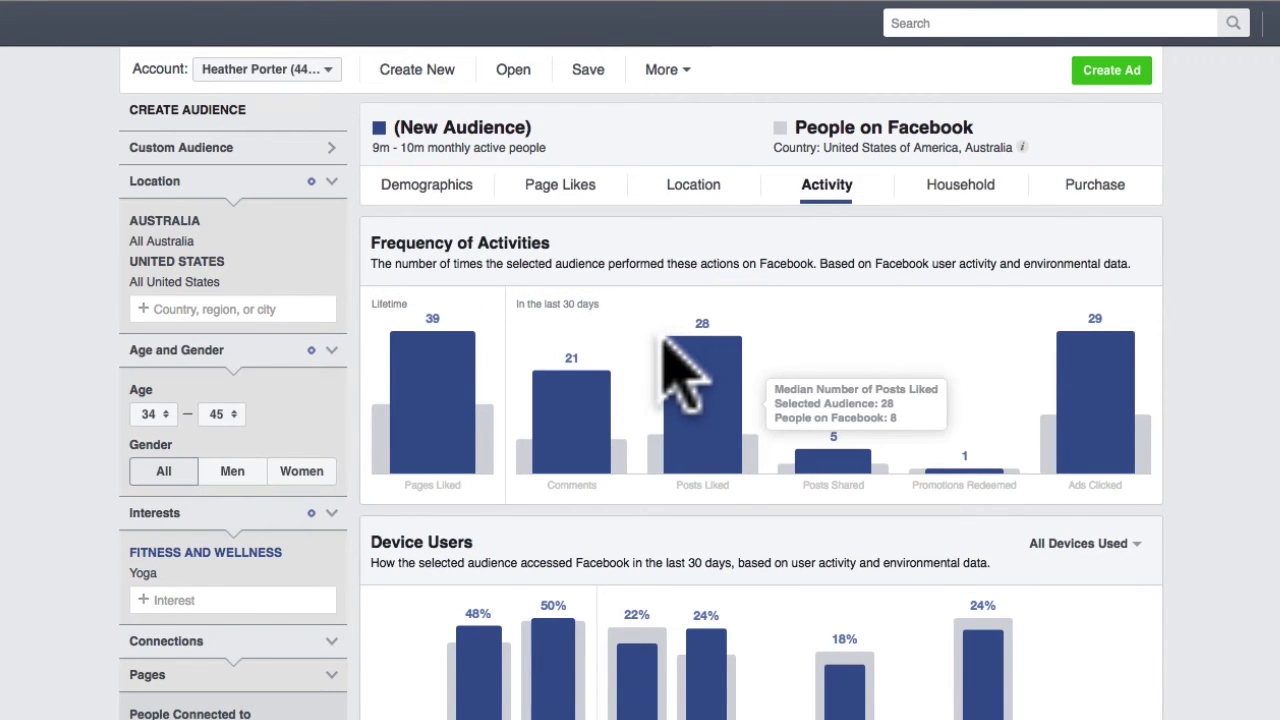
mouse_move(1137, 382)
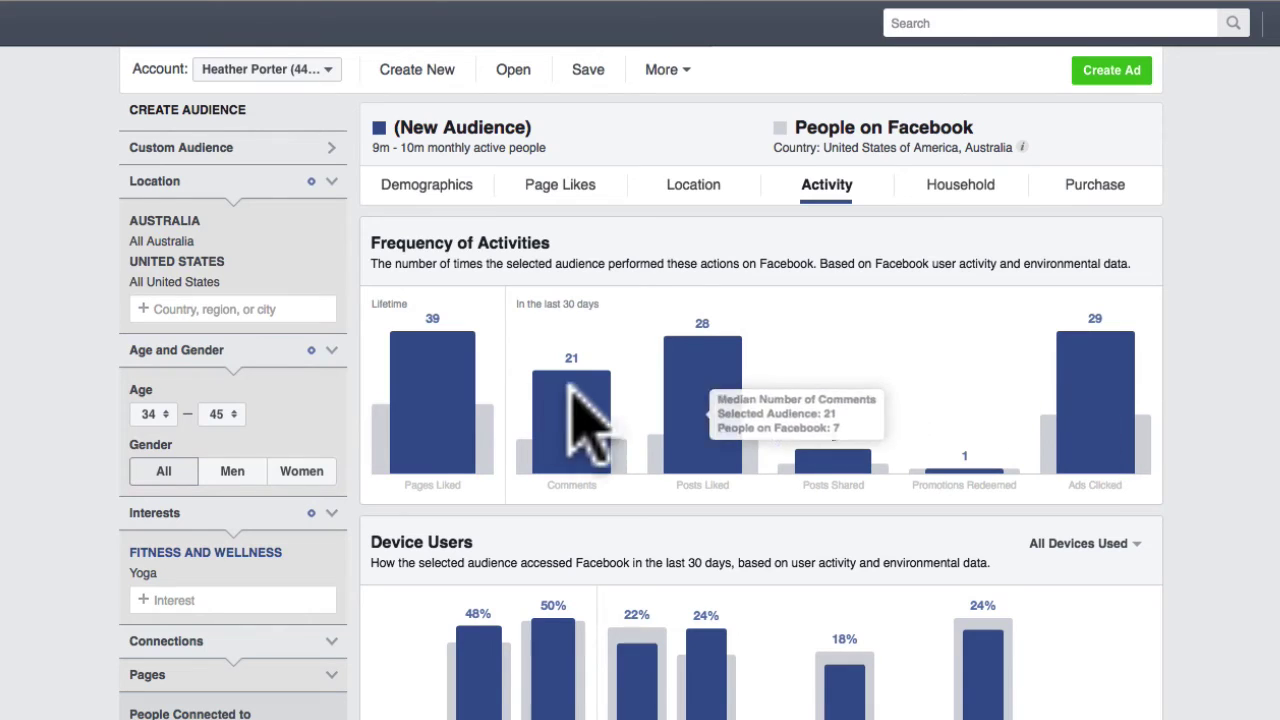
mouse_move(428, 422)
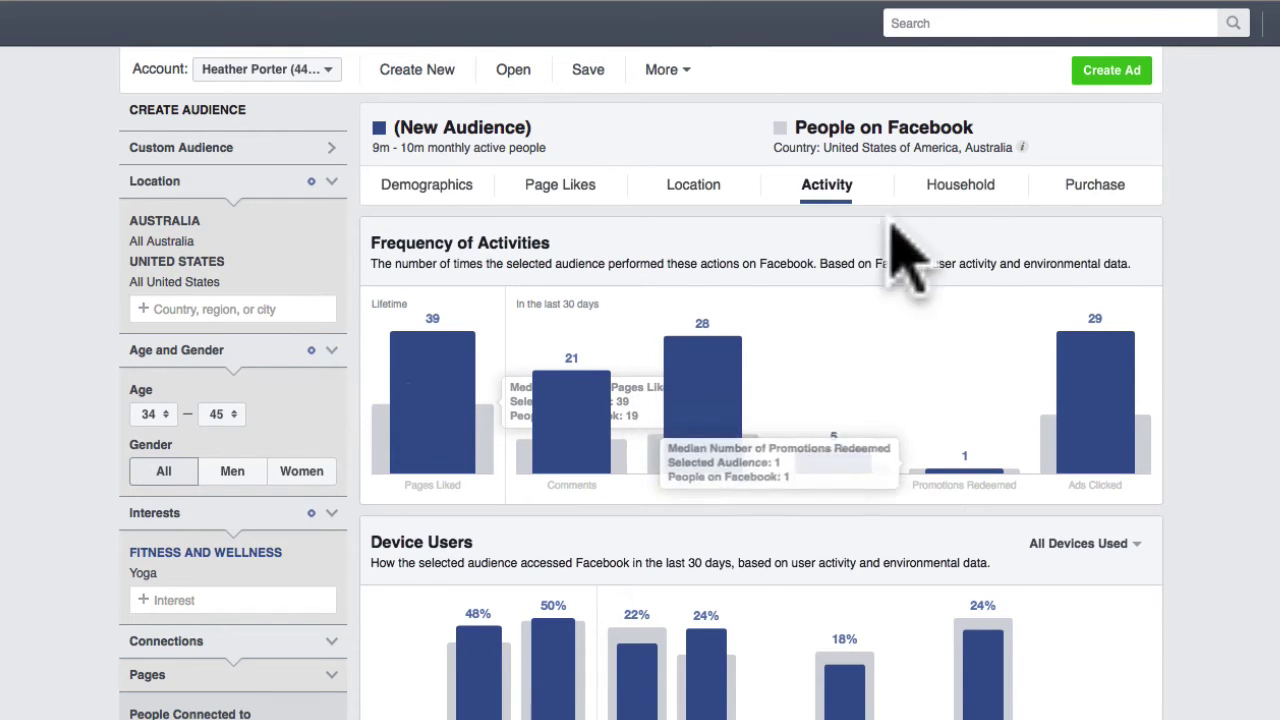
left_click(960, 192)
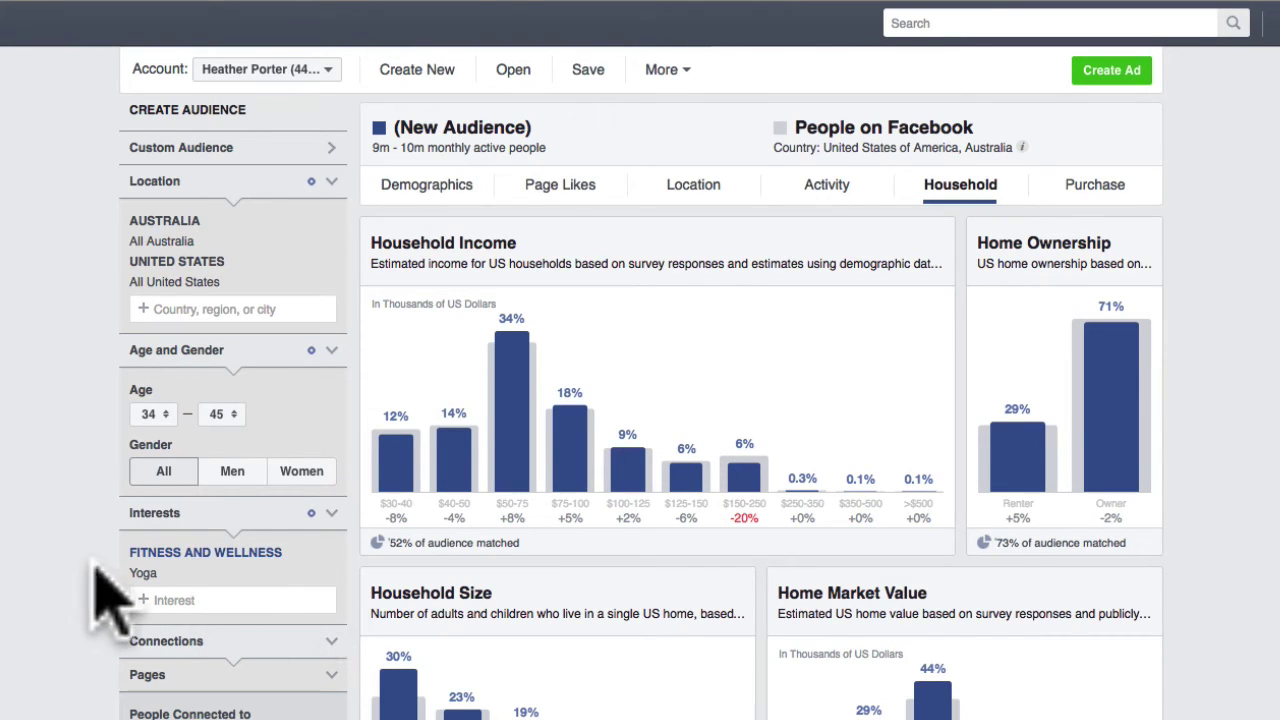
left_click(553, 188)
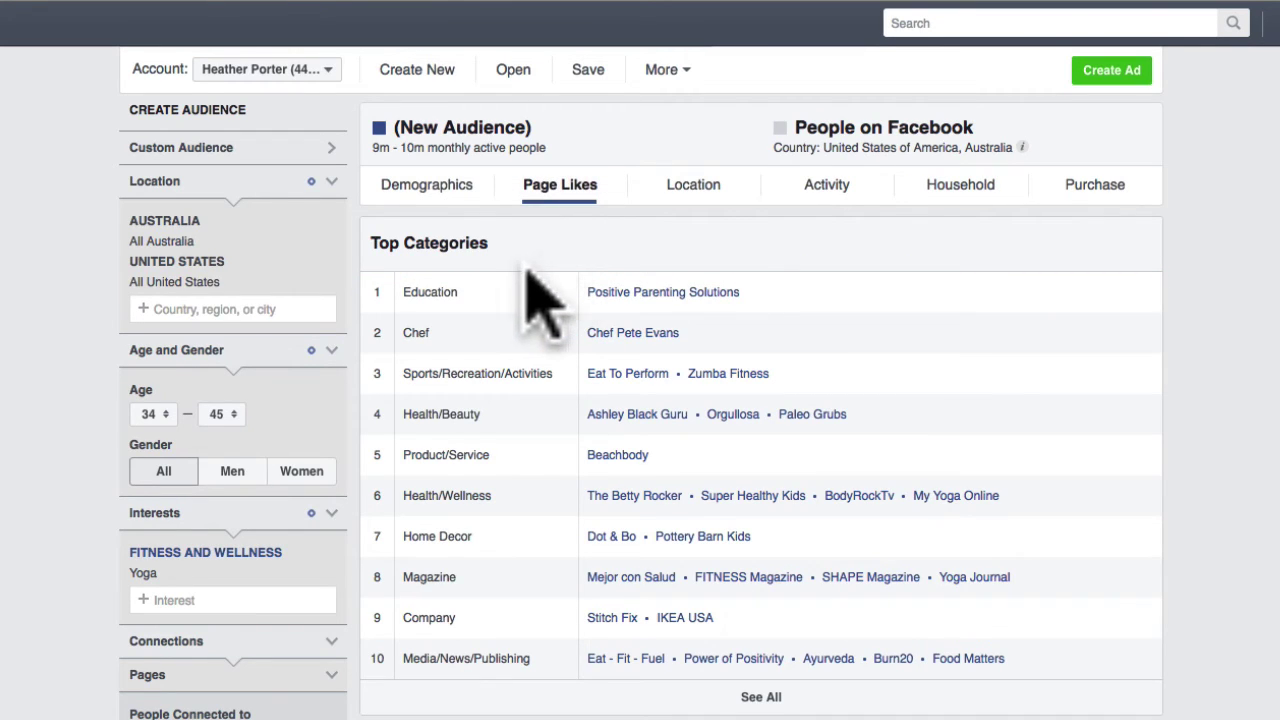
Swap the Yoga interest for Chef Pete Evans, pasted from Top Categories
left_click_drag(703, 337, 588, 336)
key("super+c")
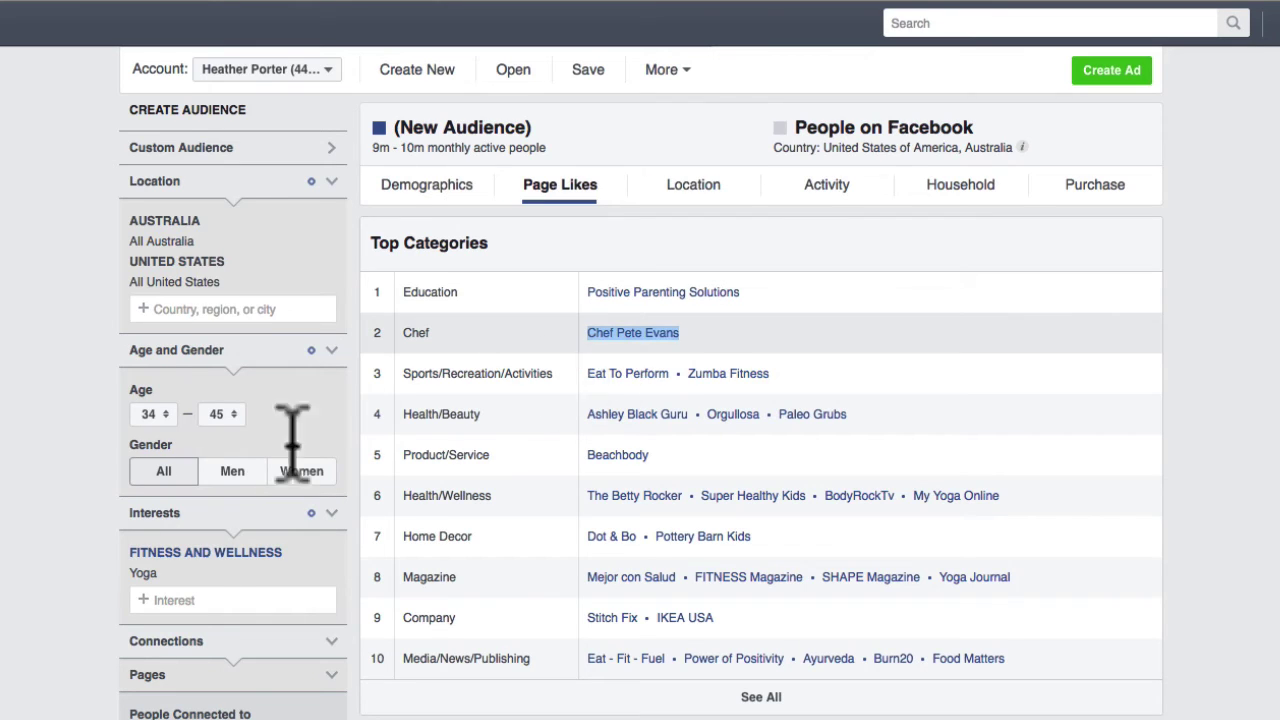
left_click(331, 574)
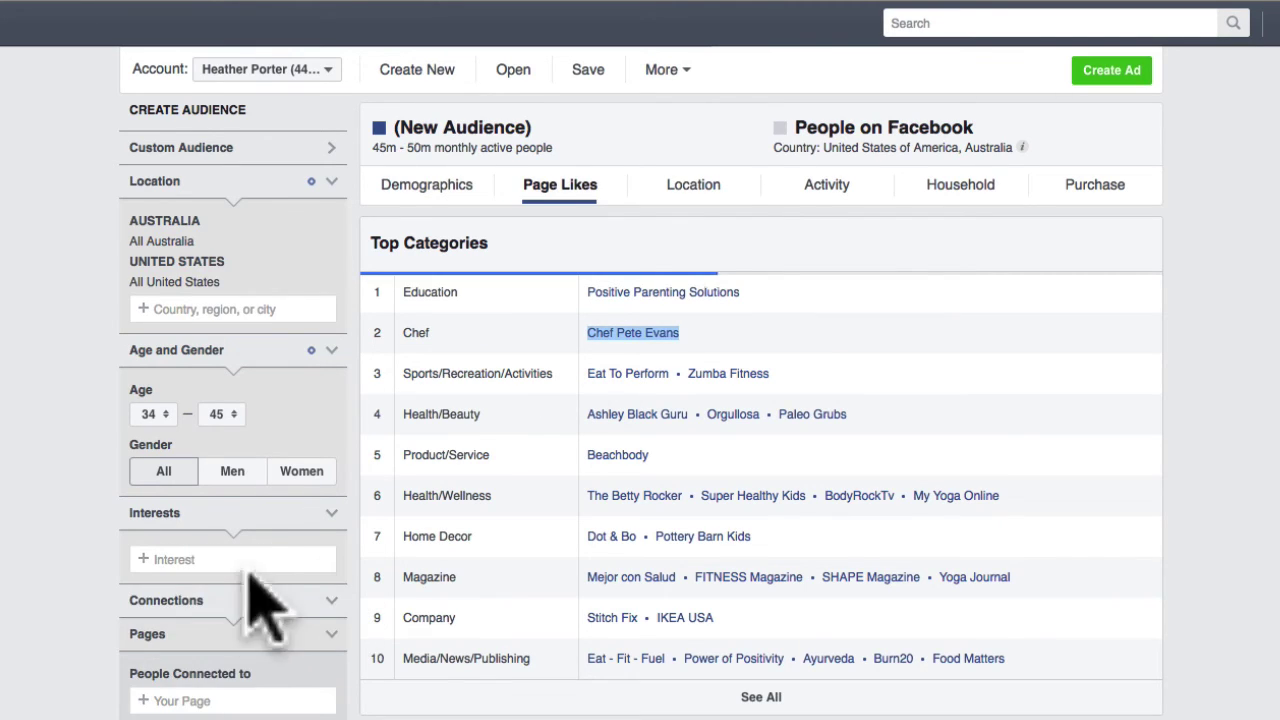
left_click(250, 557)
key("super+v")
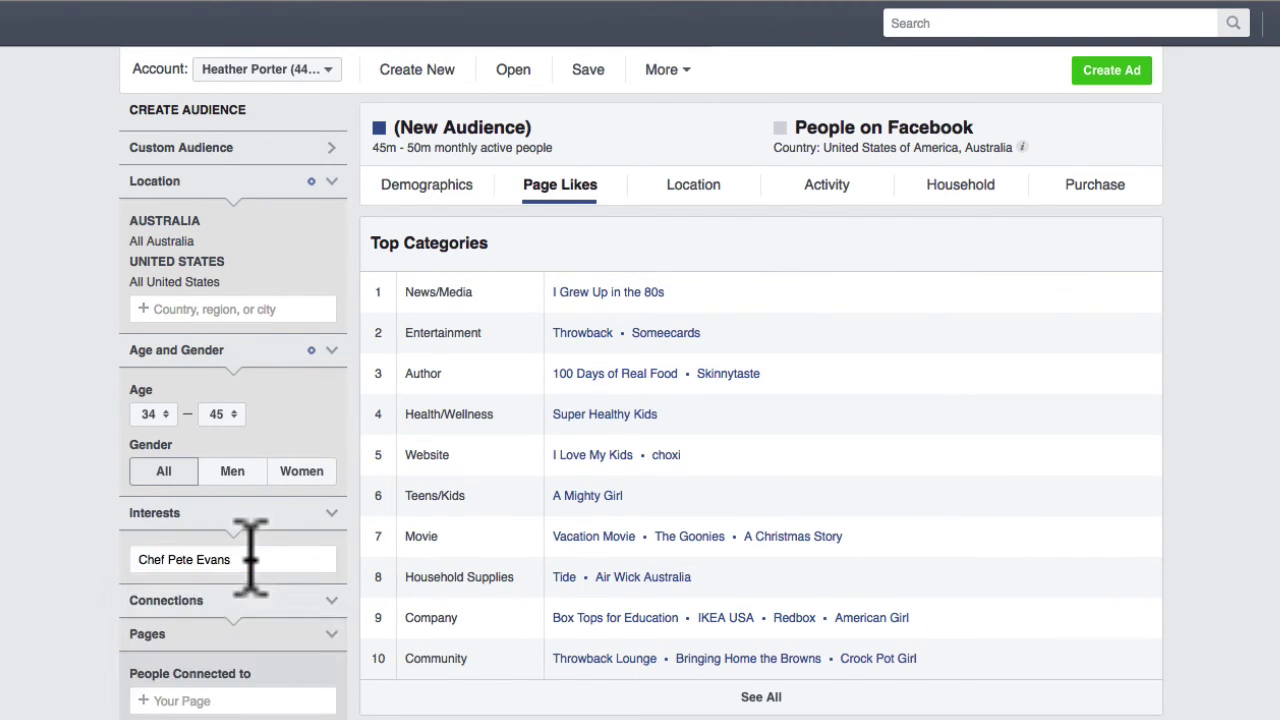
key("Return")
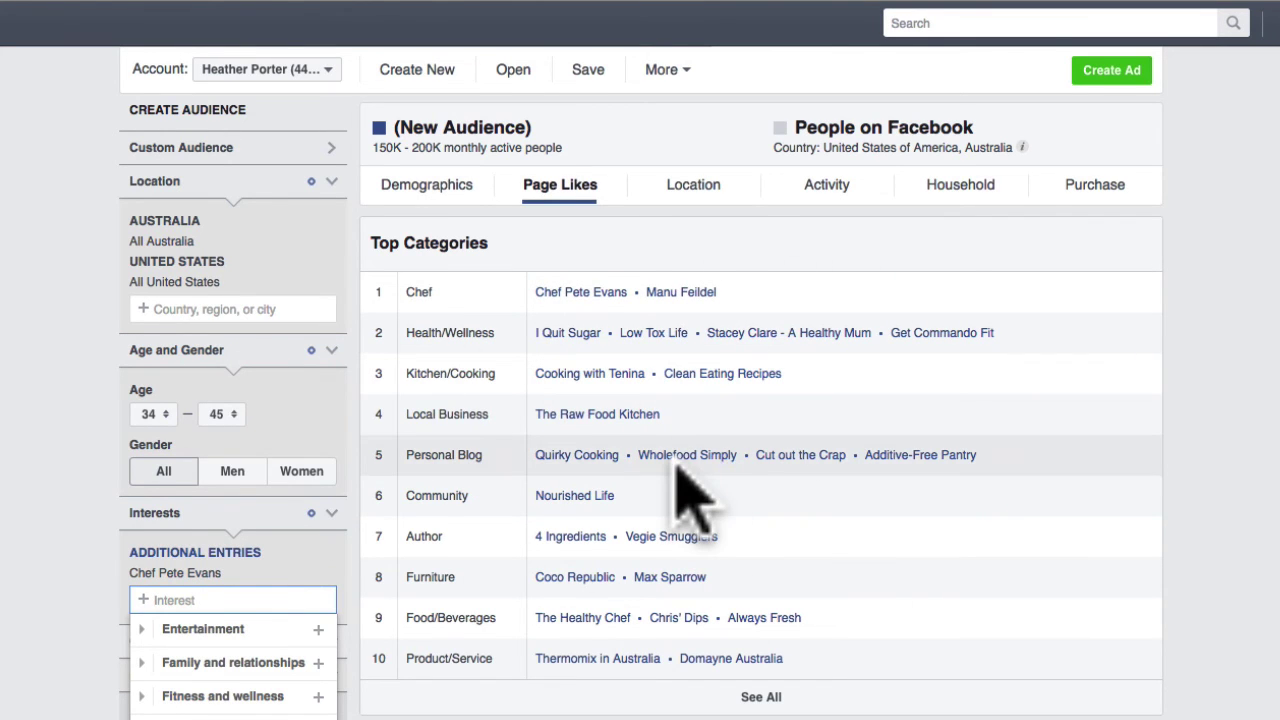
scroll(690, 495, "down", 5)
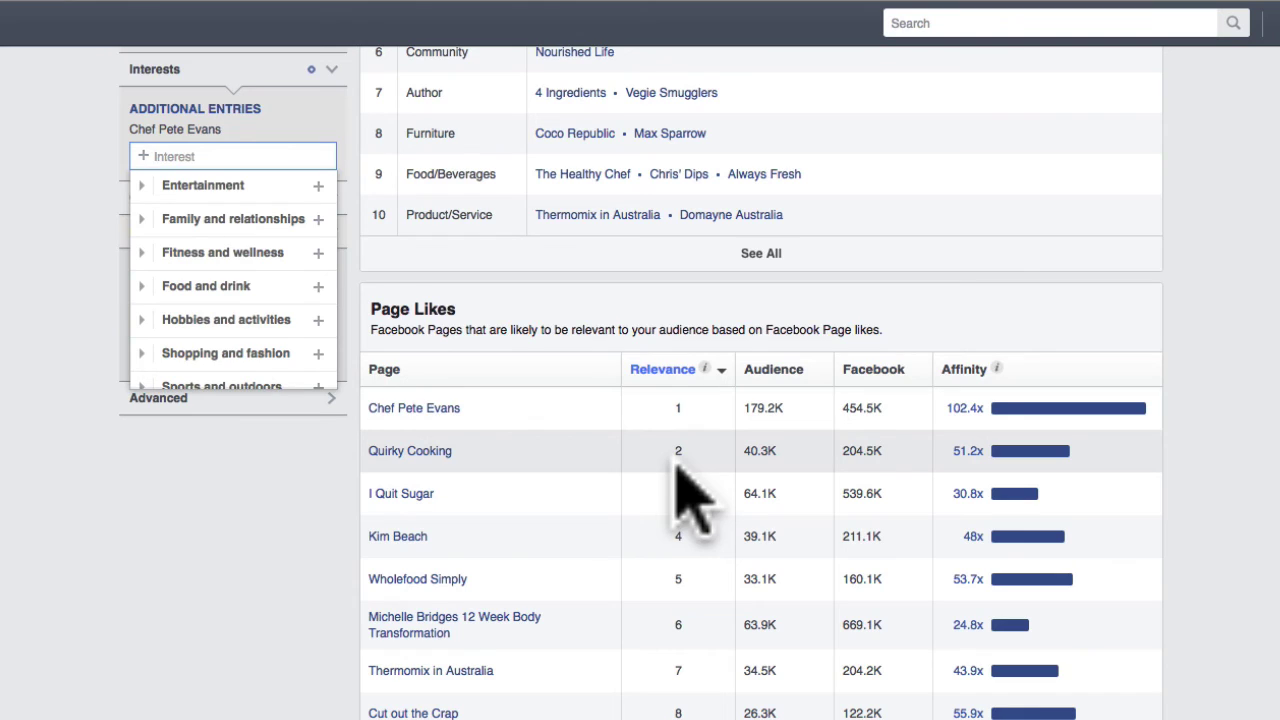
scroll(690, 495, "up", 5)
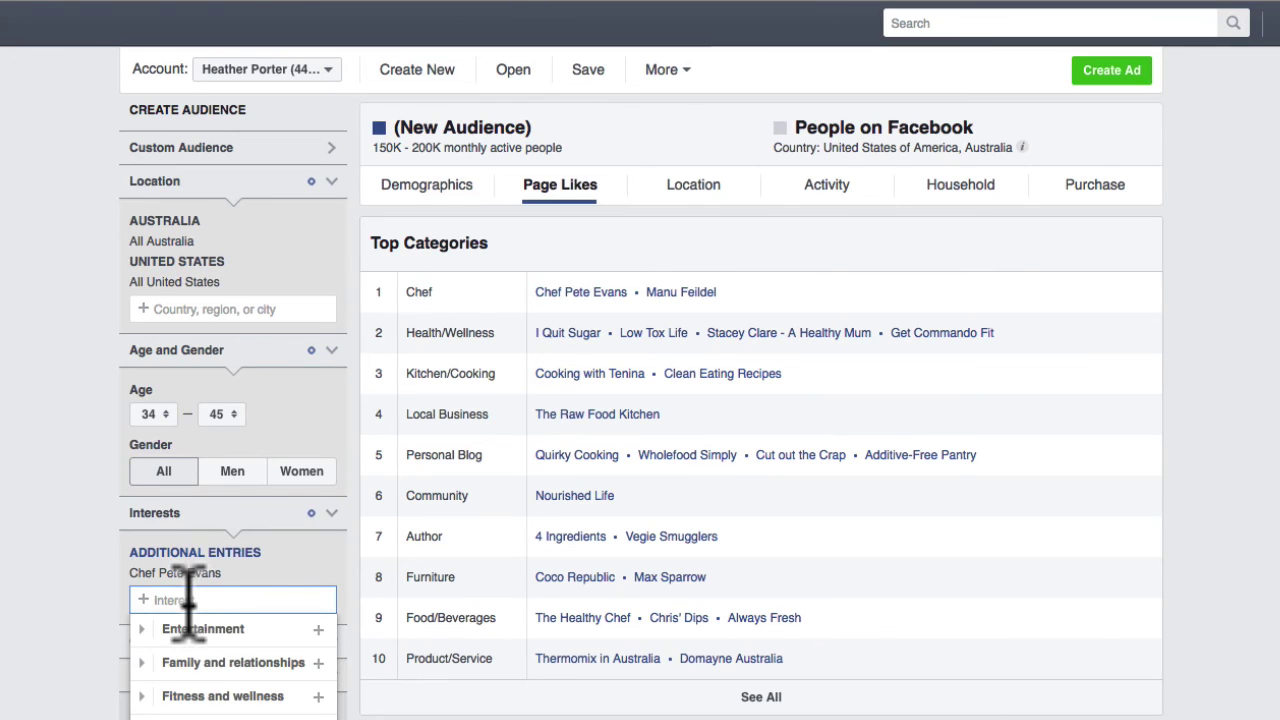
Add The Nourished Life as a second interest, pasted from Top Categories
left_click_drag(690, 414, 532, 414)
key("ctrl+c")
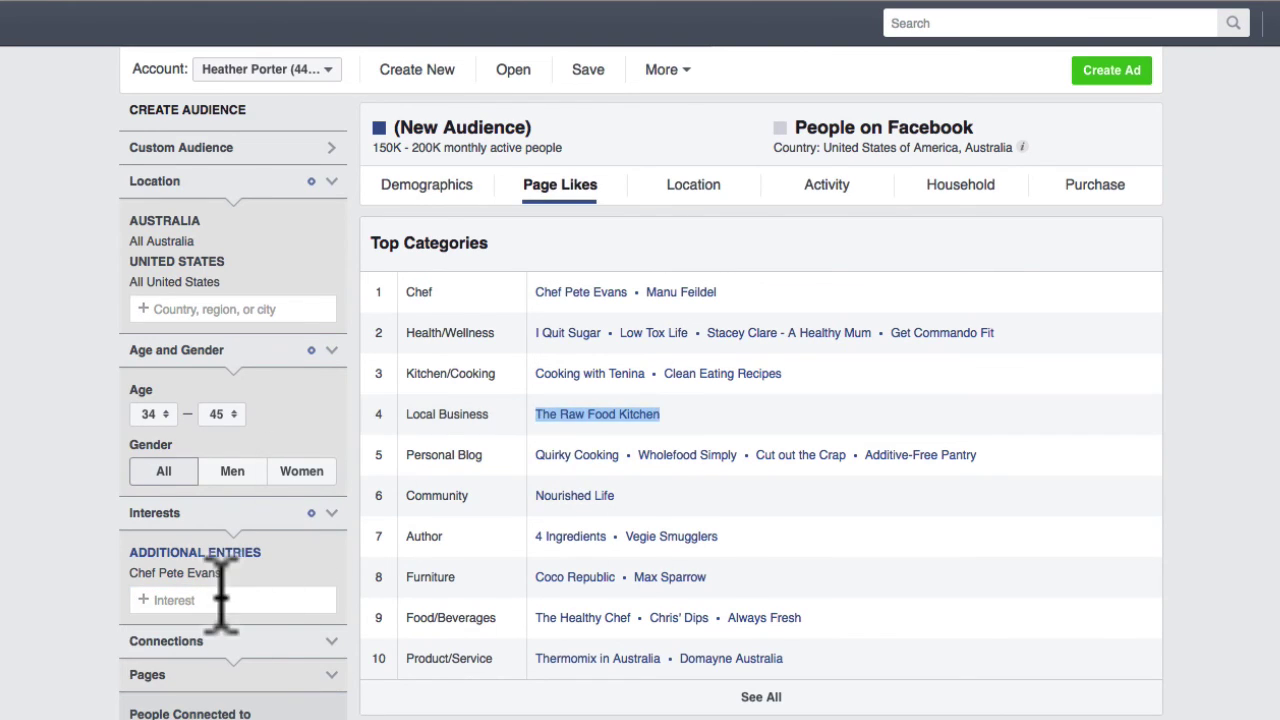
left_click(222, 598)
key("ctrl+v")
left_click_drag(650, 495, 533, 496)
key("ctrl+c")
left_click(282, 600)
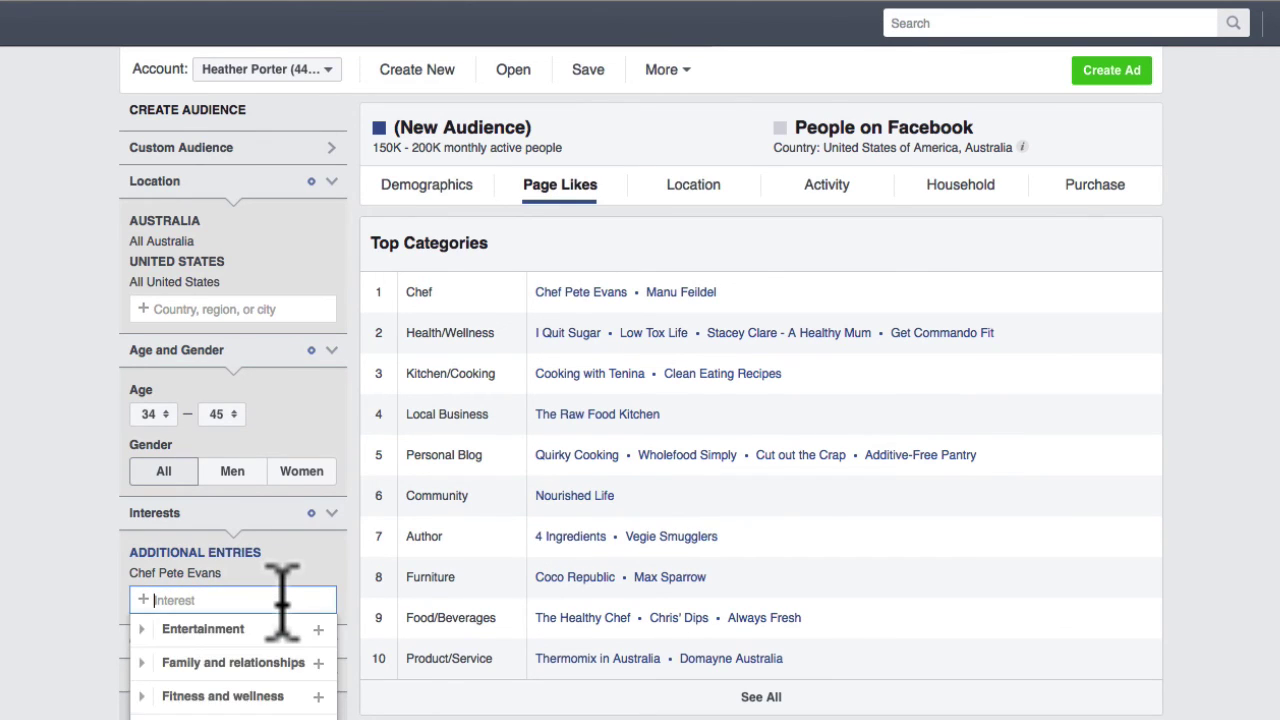
key("ctrl+v")
left_click(281, 626)
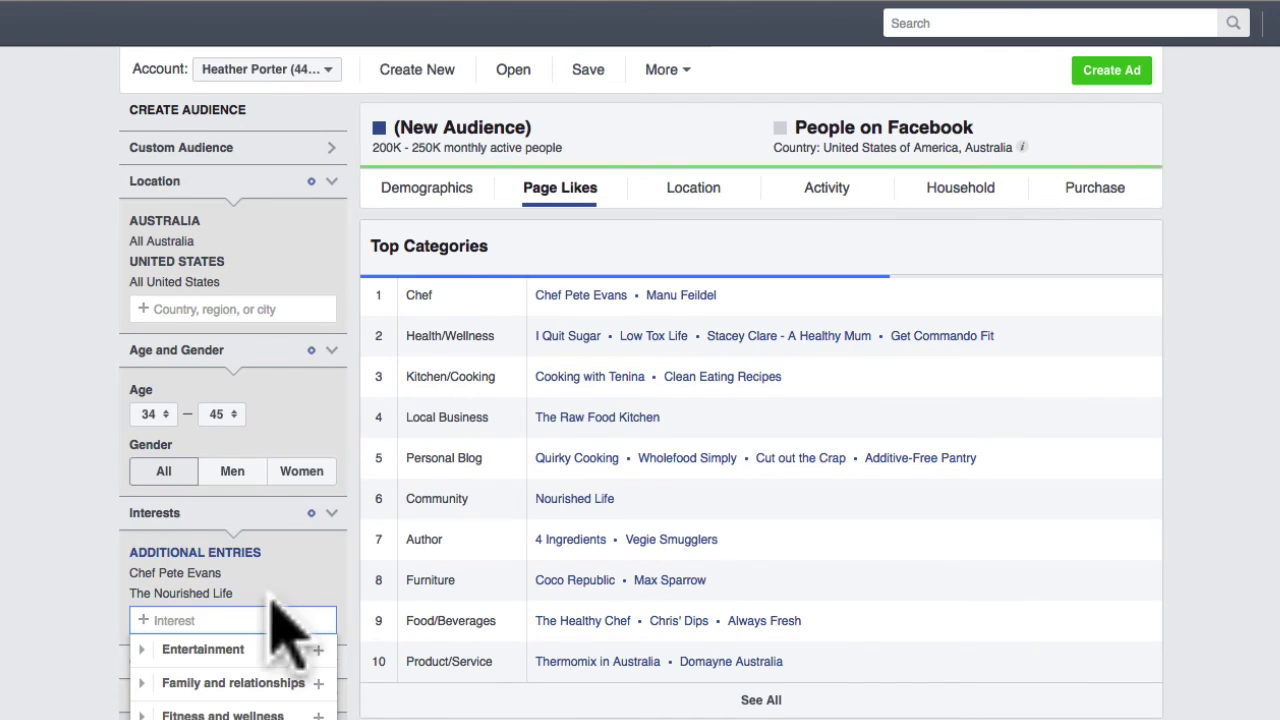